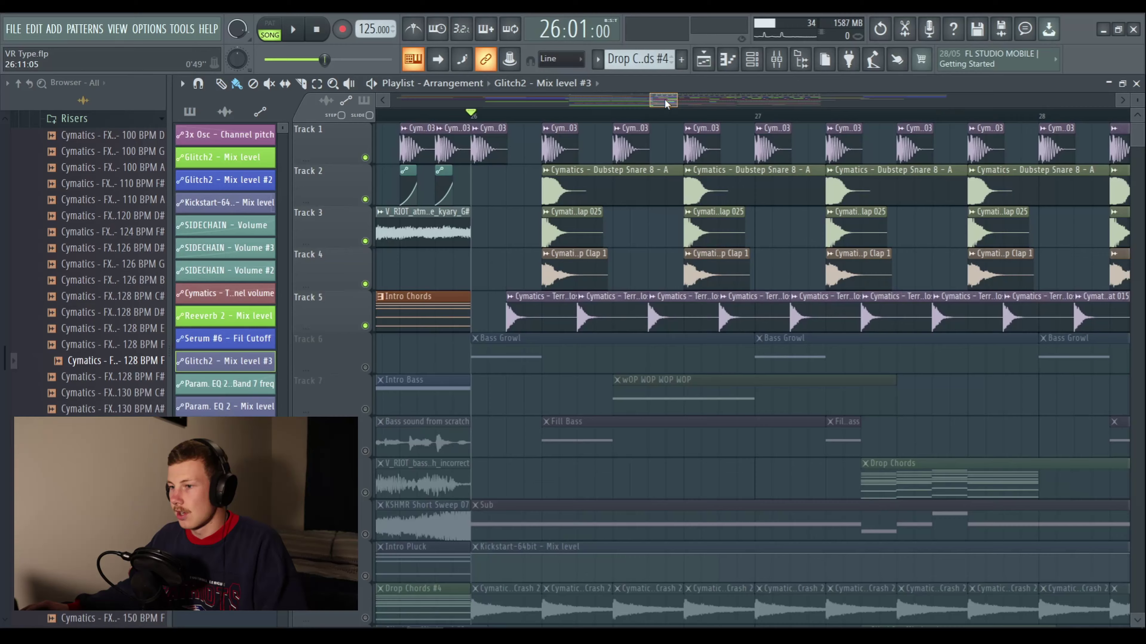
Step: Play the drop's drum tracks from bar 26, and again with the crash track on Track 12 unmuted
left_click_drag(665, 102, 666, 100)
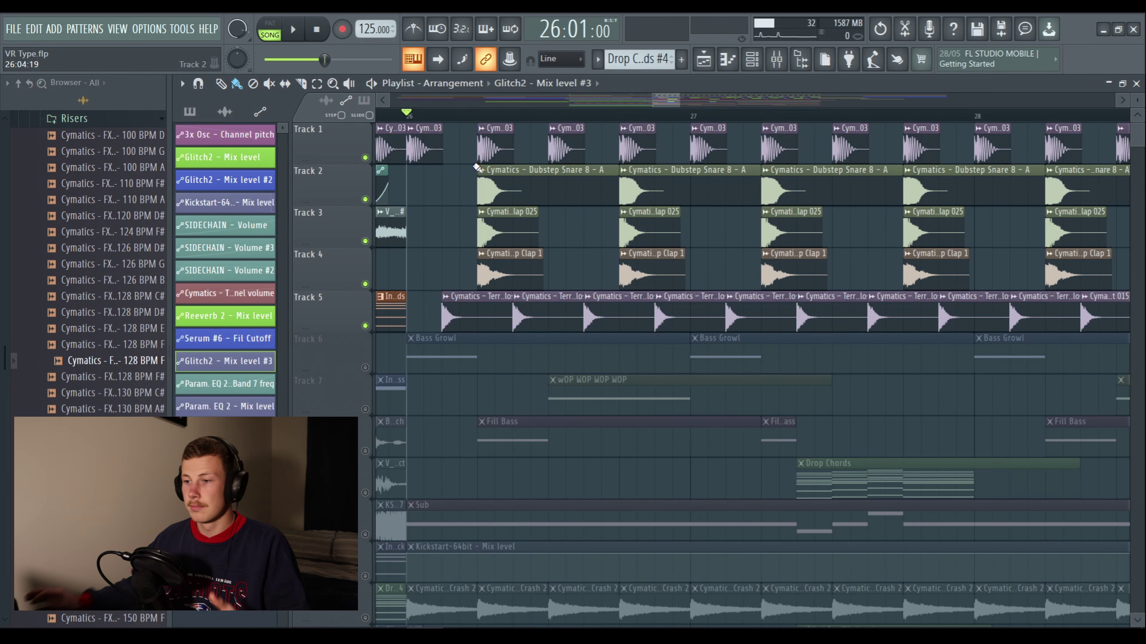
key("space")
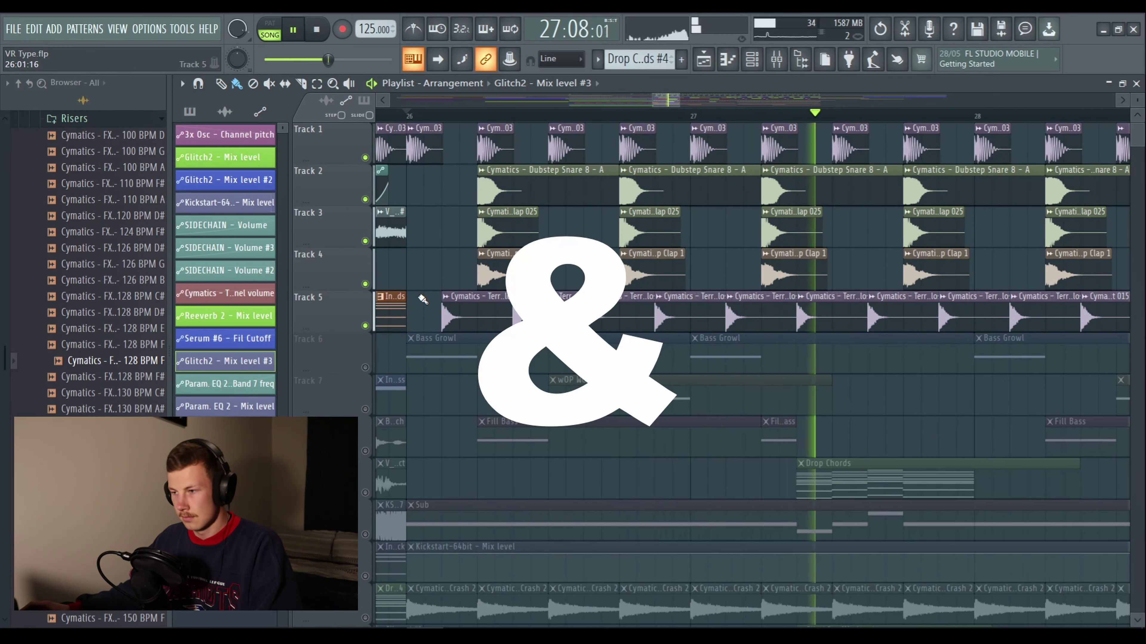
key("space")
scroll(386, 432, "down", 3)
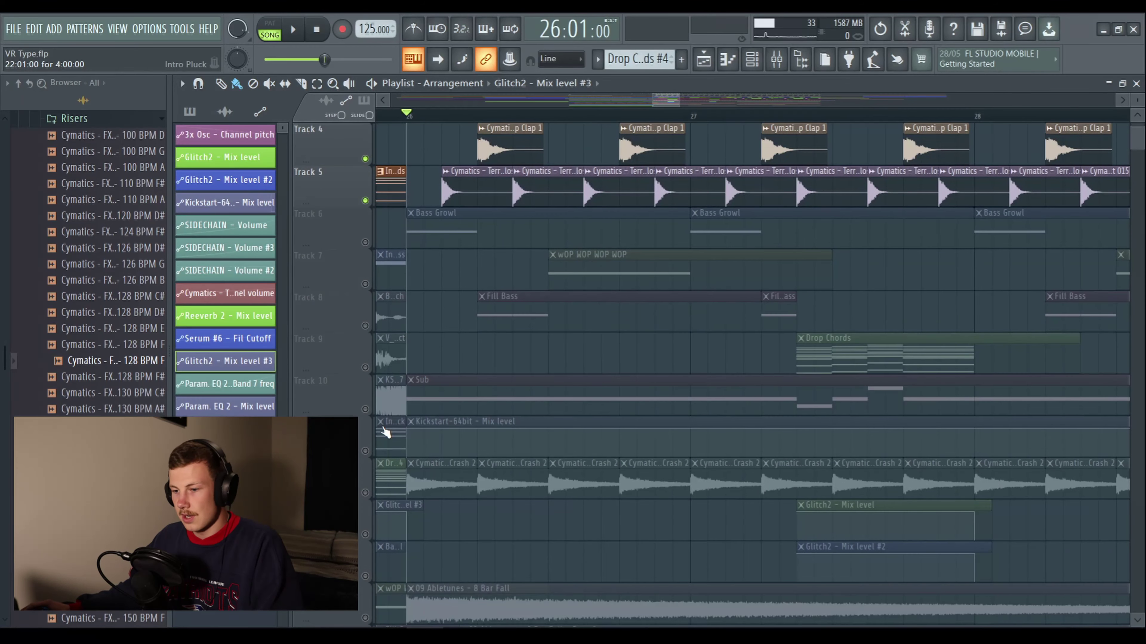
left_click(365, 493)
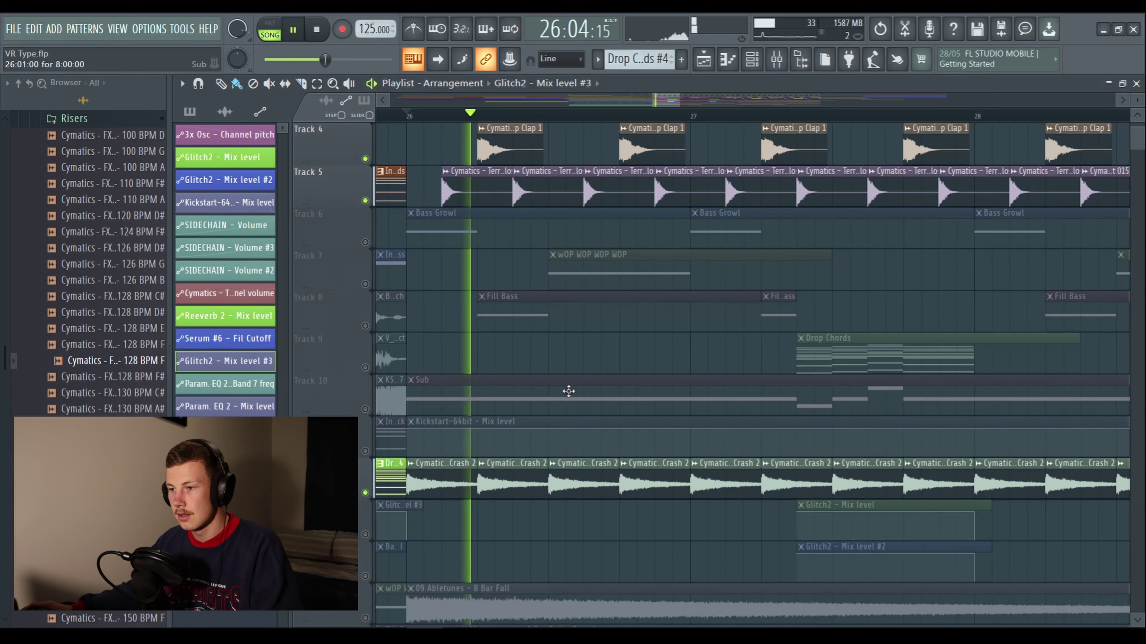
scroll(582, 384, "up", 2)
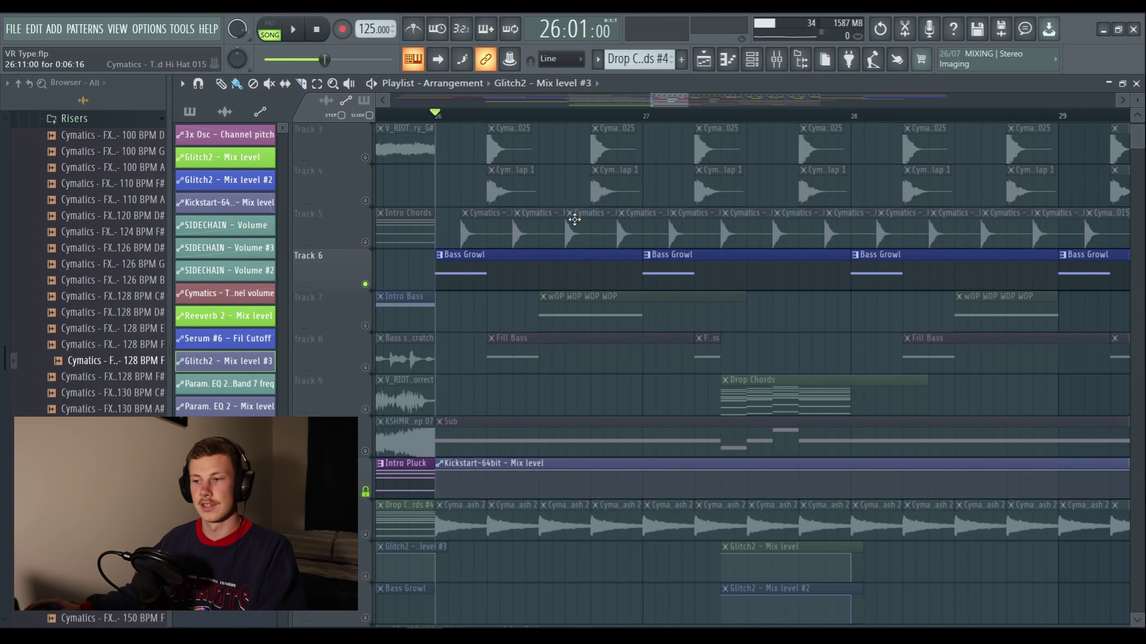
Step: Play the Bass Growl track on its own from bar 26
key("space")
key("space")
key("space")
key("space")
Step: Unmute the Fill Bass and wOP WOP WOP WOP tracks and play them together with the Bass Growl
scroll(574, 220, "down", 2)
left_click(366, 284)
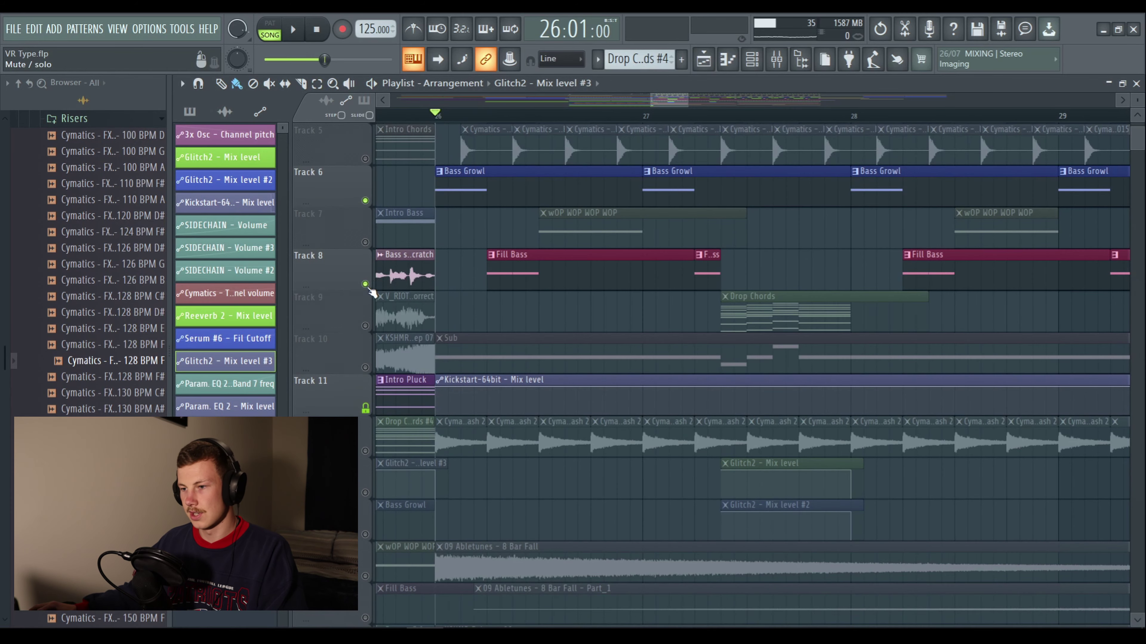
key("space")
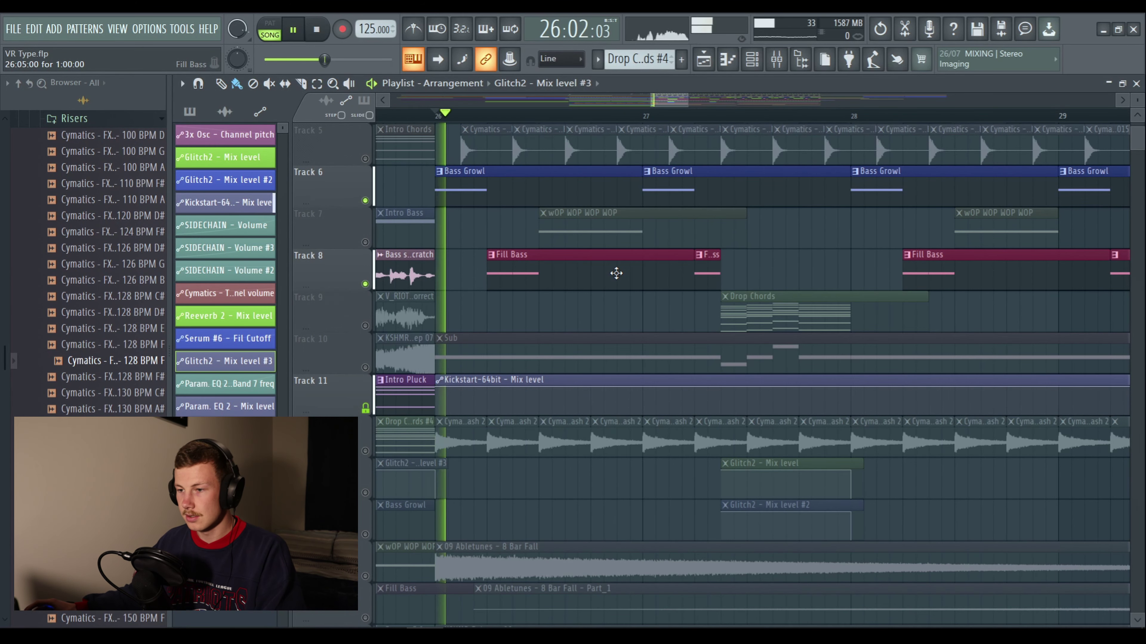
key("space")
left_click(366, 242)
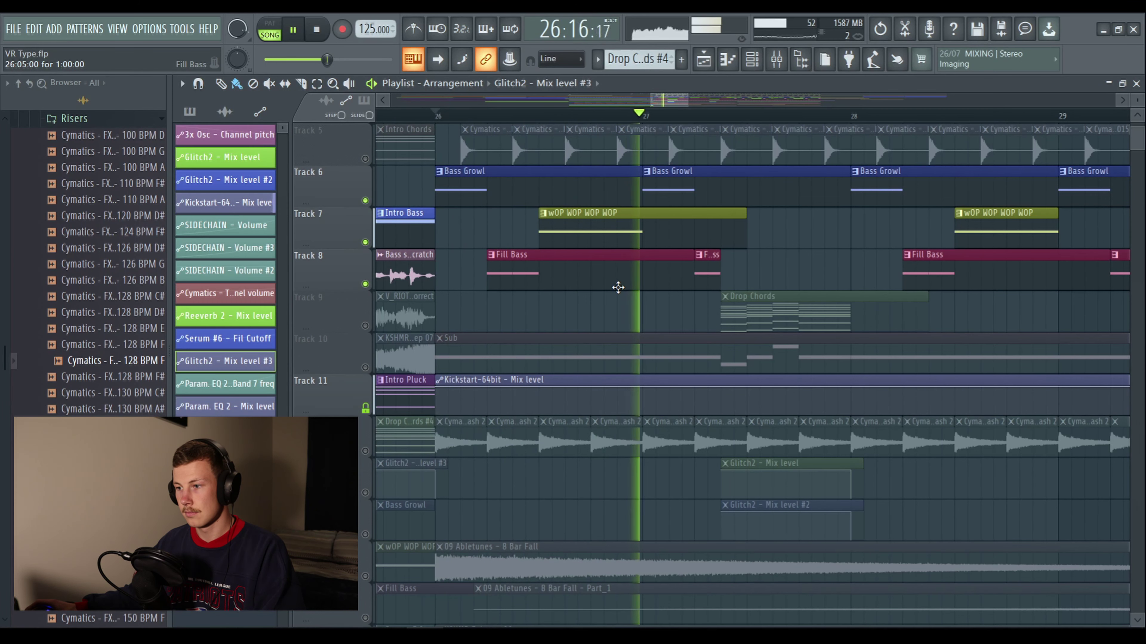
key("space")
Step: Open the Bass Growl pattern and bring up its Serum instrument over the playlist
double_click(457, 177)
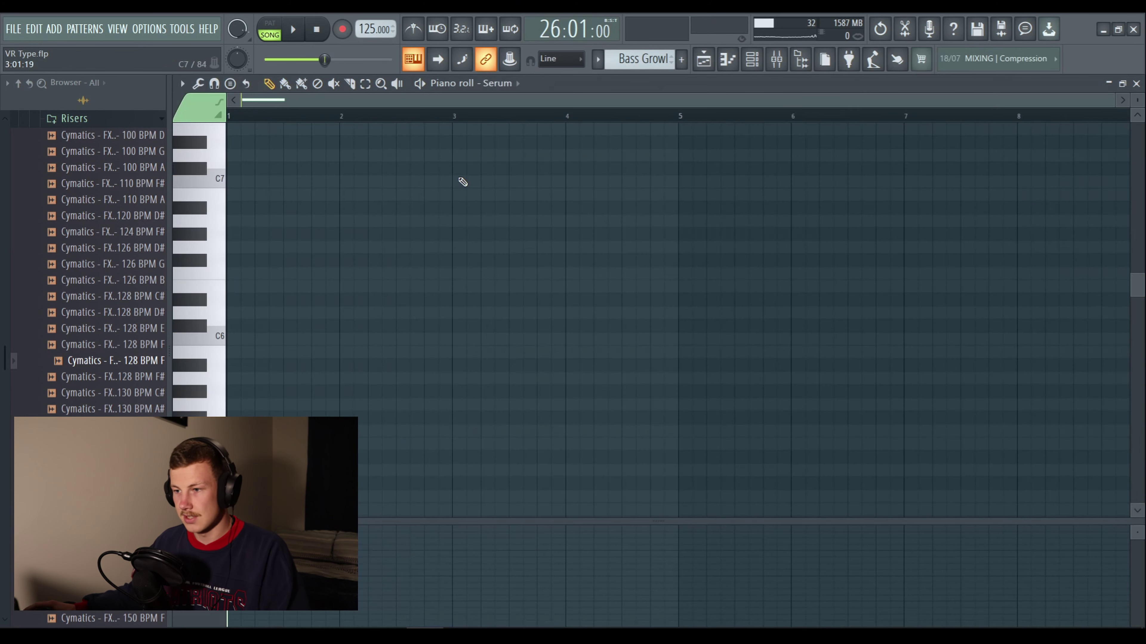
left_click(752, 59)
left_click(702, 60)
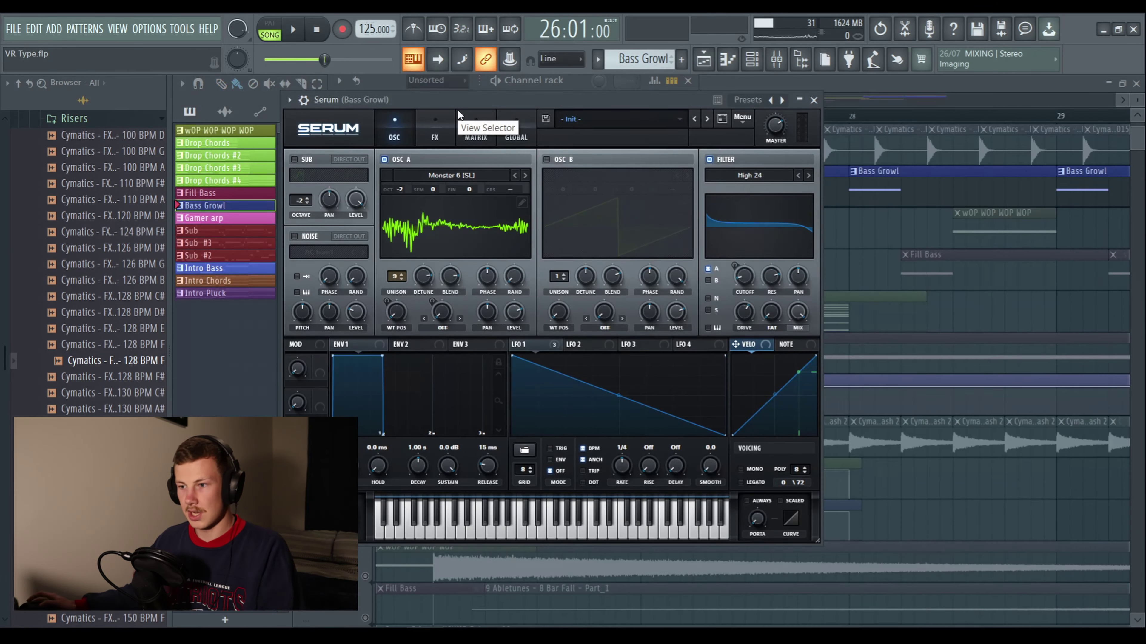
left_click_drag(459, 104, 463, 99)
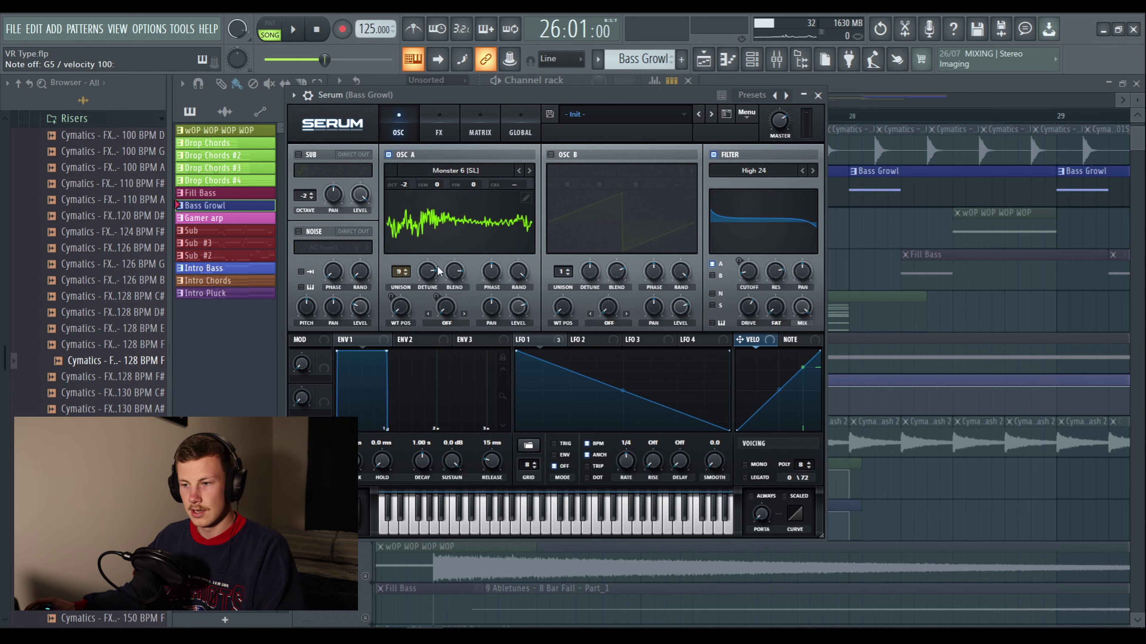
Step: Audition notes on the Bass Growl's Serum while trying out oscillator A's random phase control
left_click(522, 272)
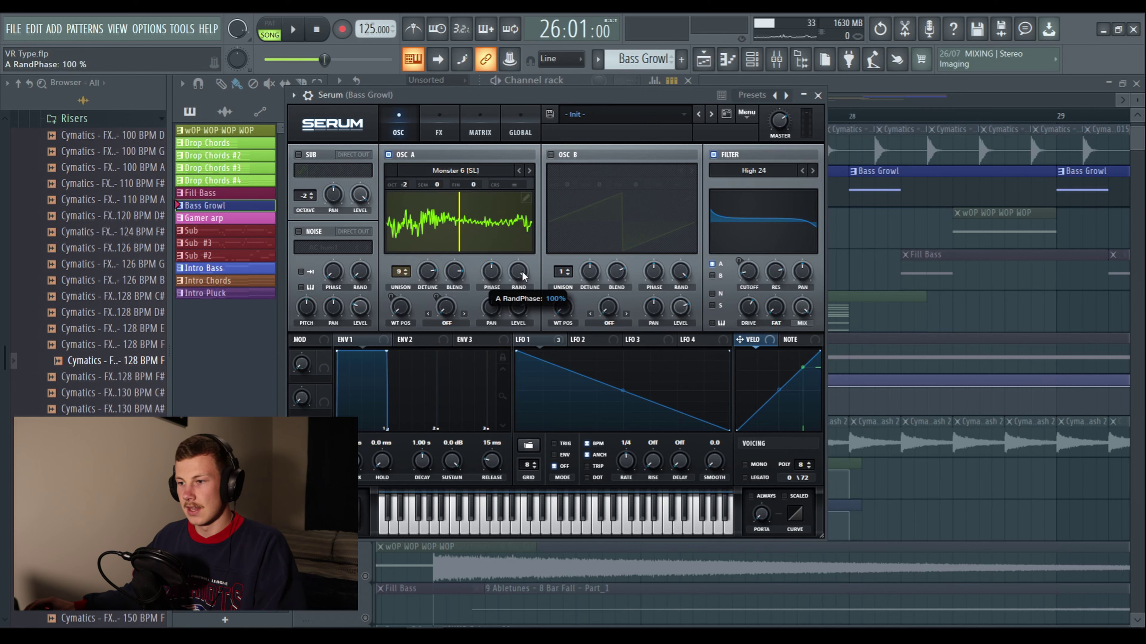
mouse_move(521, 272)
left_mouse_down()
mouse_move(505, 316)
mouse_move(501, 418)
mouse_move(516, 252)
left_mouse_up()
double_click(524, 271)
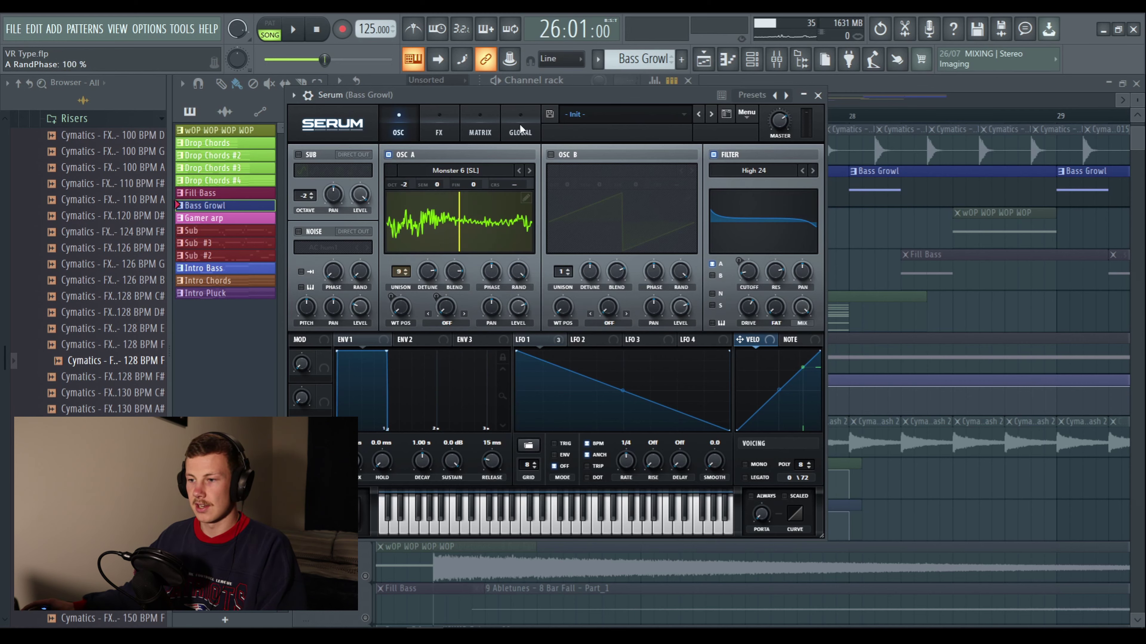
key("b")
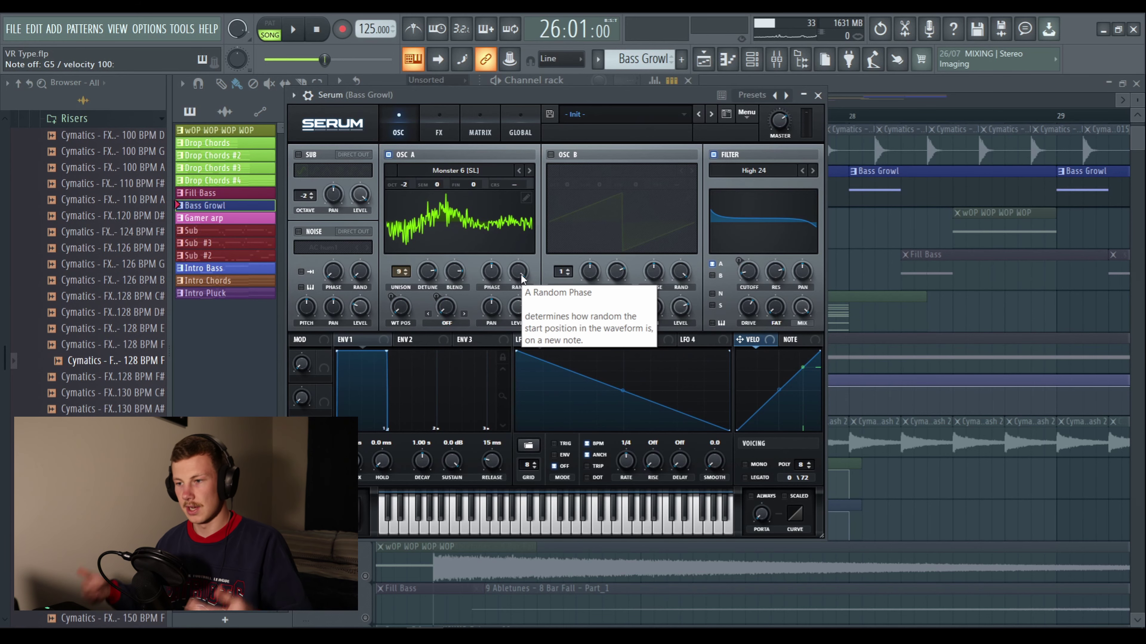
left_click_drag(520, 277, 519, 284)
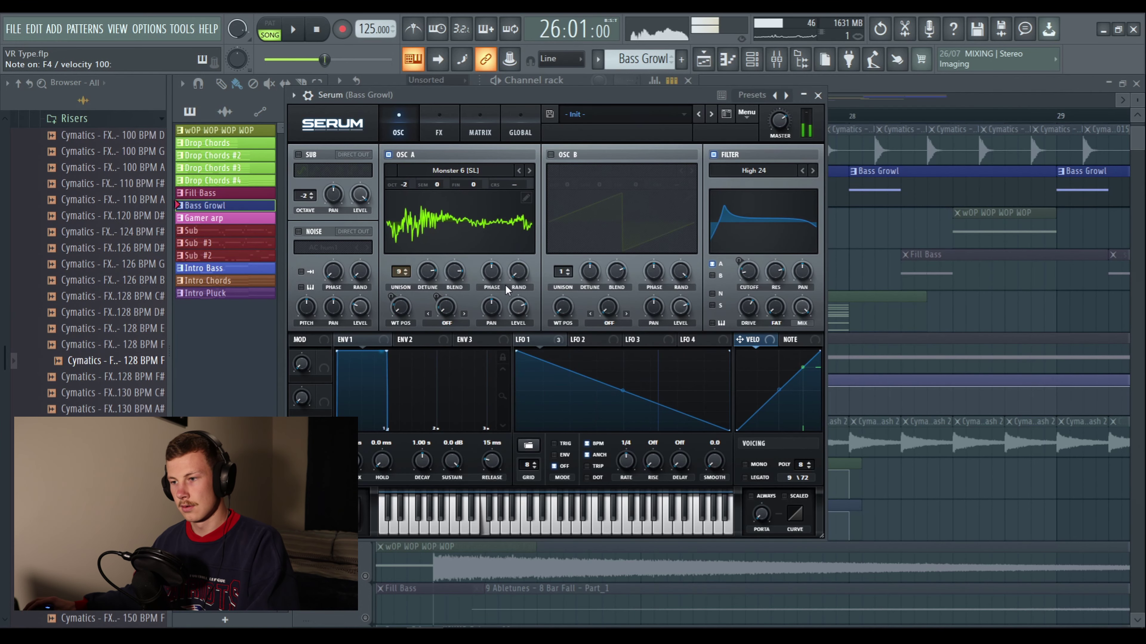
left_click_drag(522, 277, 534, 87)
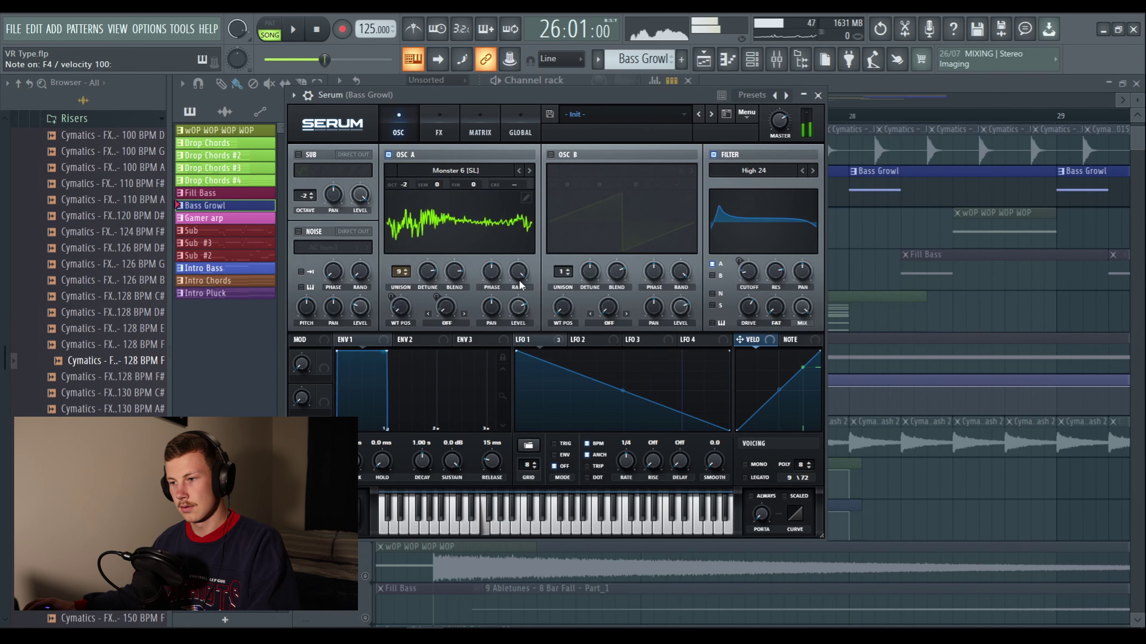
left_click_drag(522, 274, 481, 474)
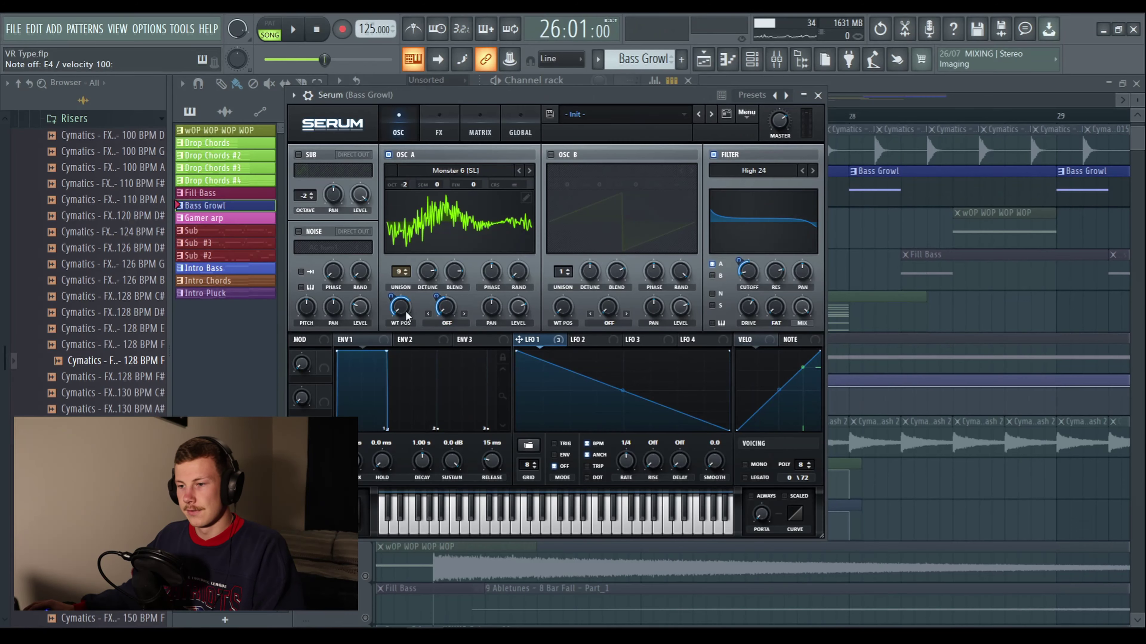
Step: Audition the Bass Growl's LFO 1 modulation and examine its Serum distortion and mixer effects
key("c")
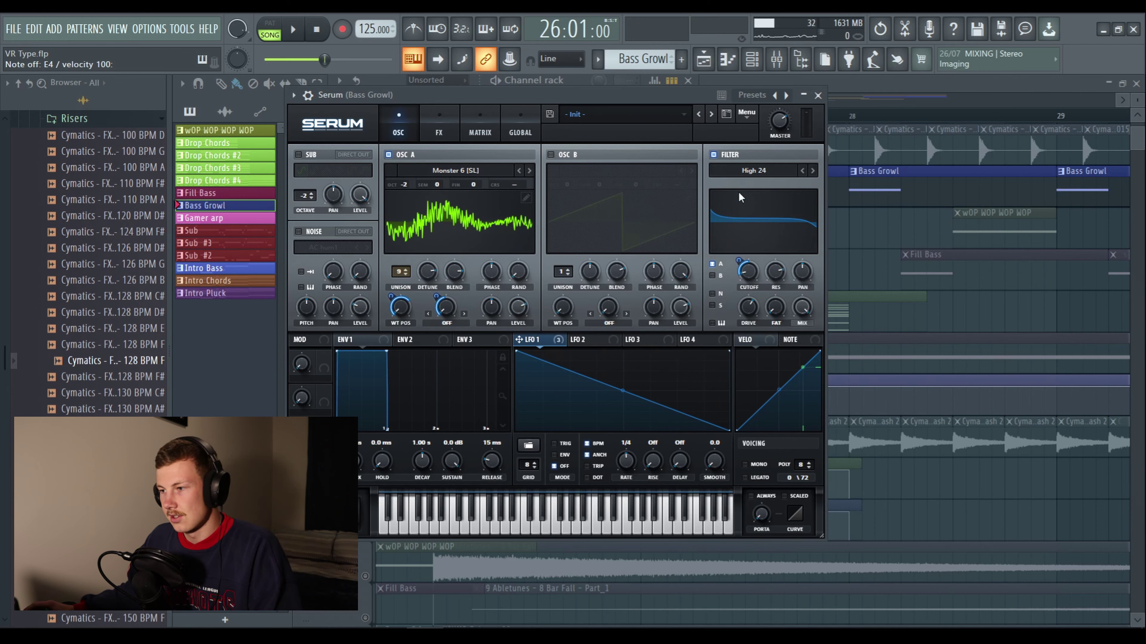
key("x")
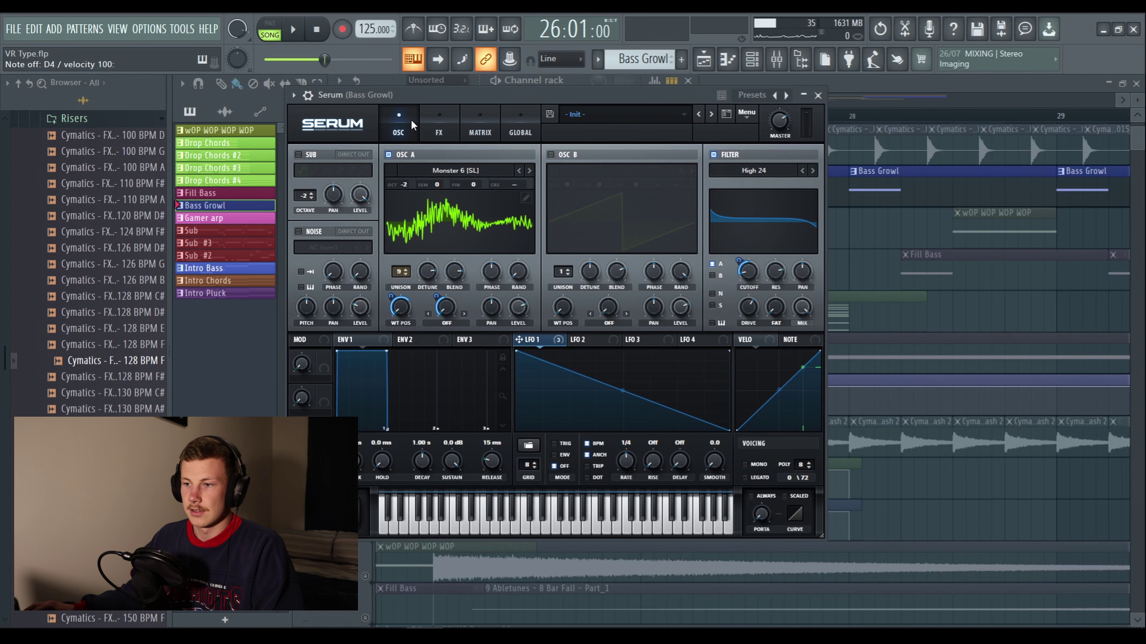
left_click(435, 126)
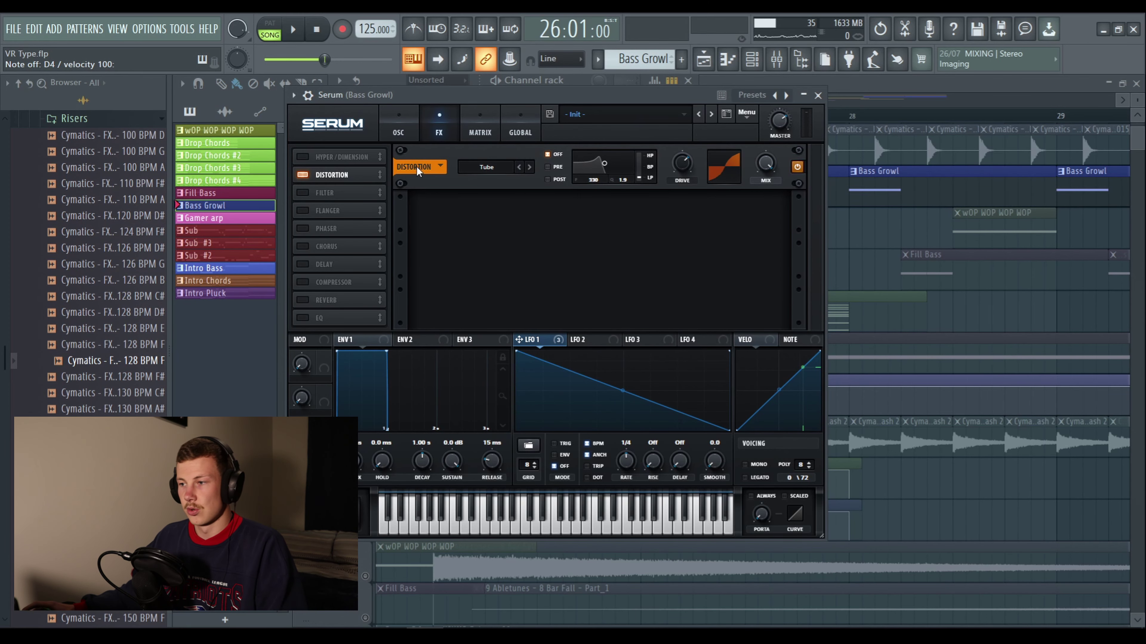
left_click(776, 59)
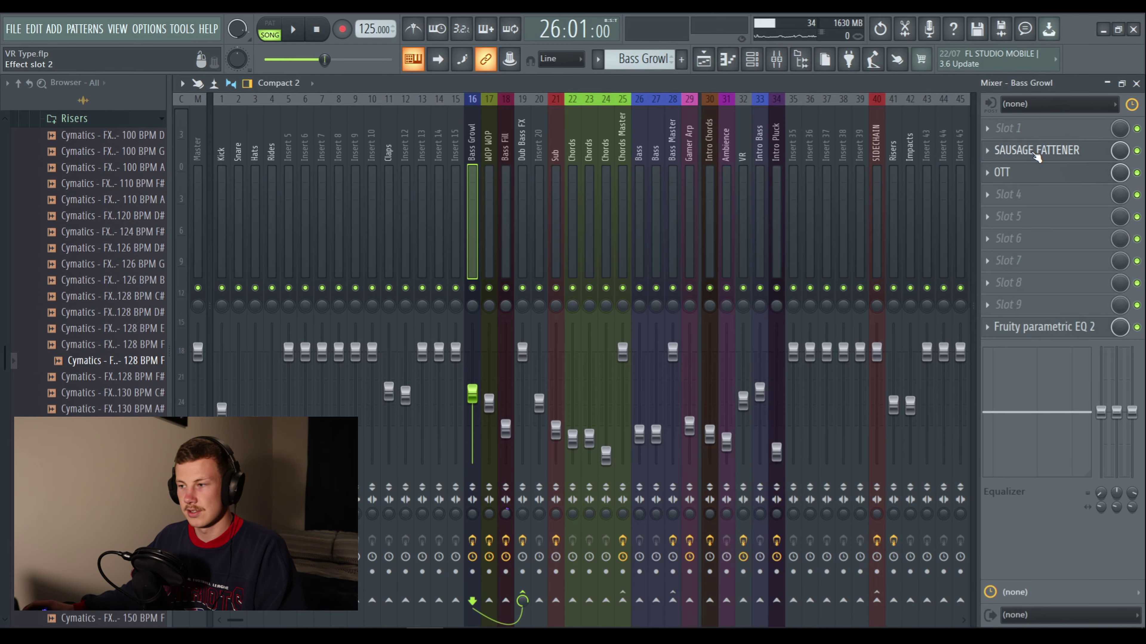
Step: Open Serum #4 for the Fill Bass pattern and play the pattern to hear the sound
left_click(705, 62)
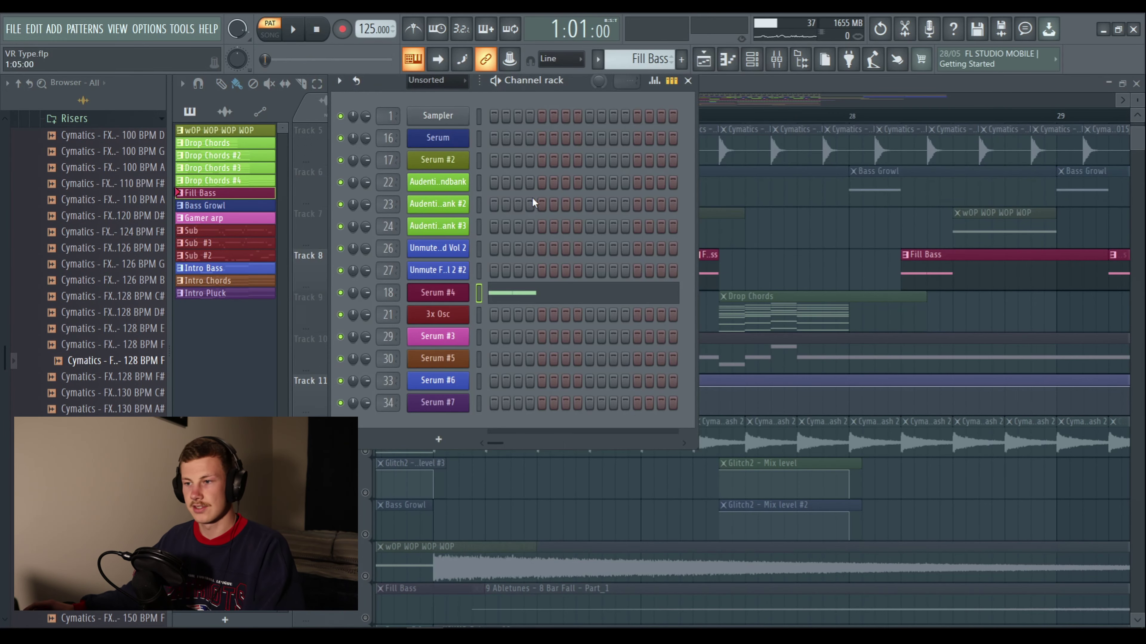
left_click(456, 294)
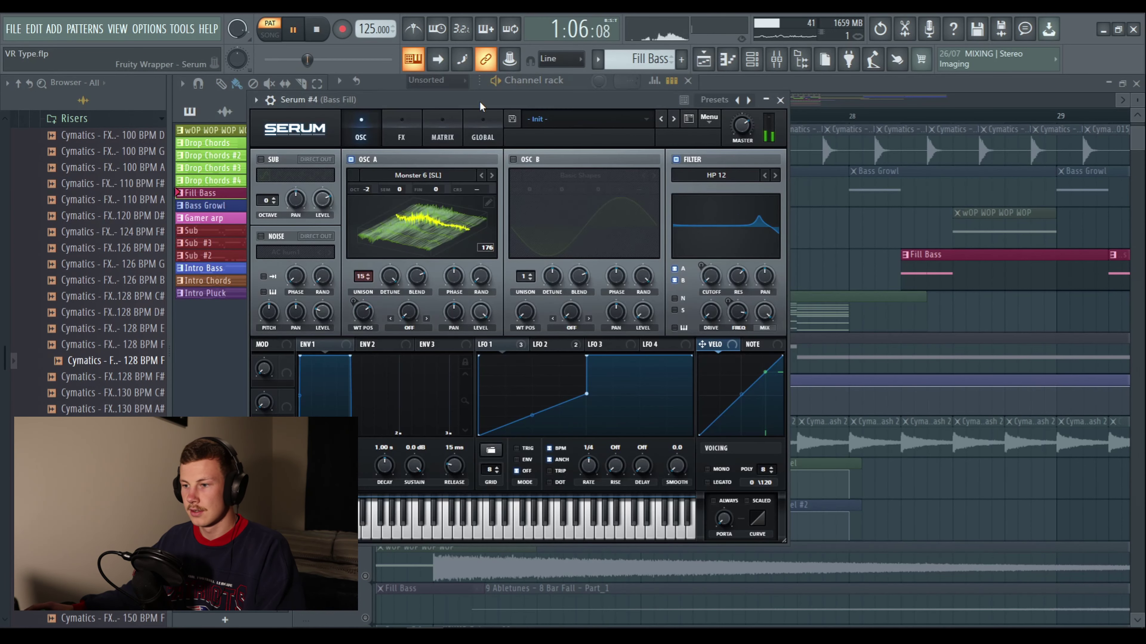
key("space")
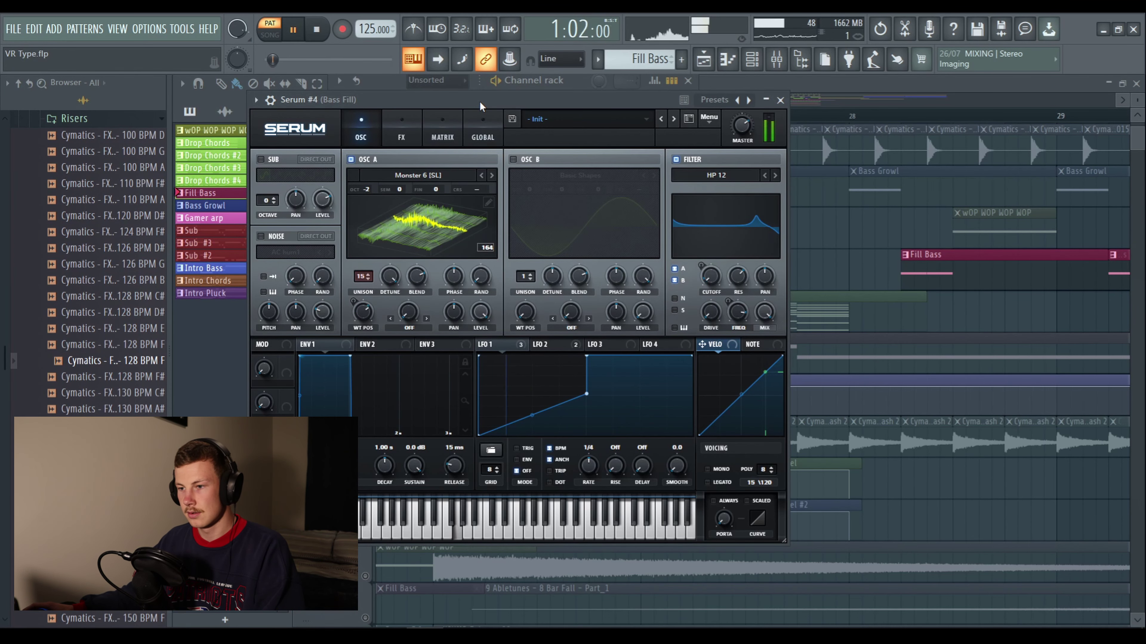
key("space")
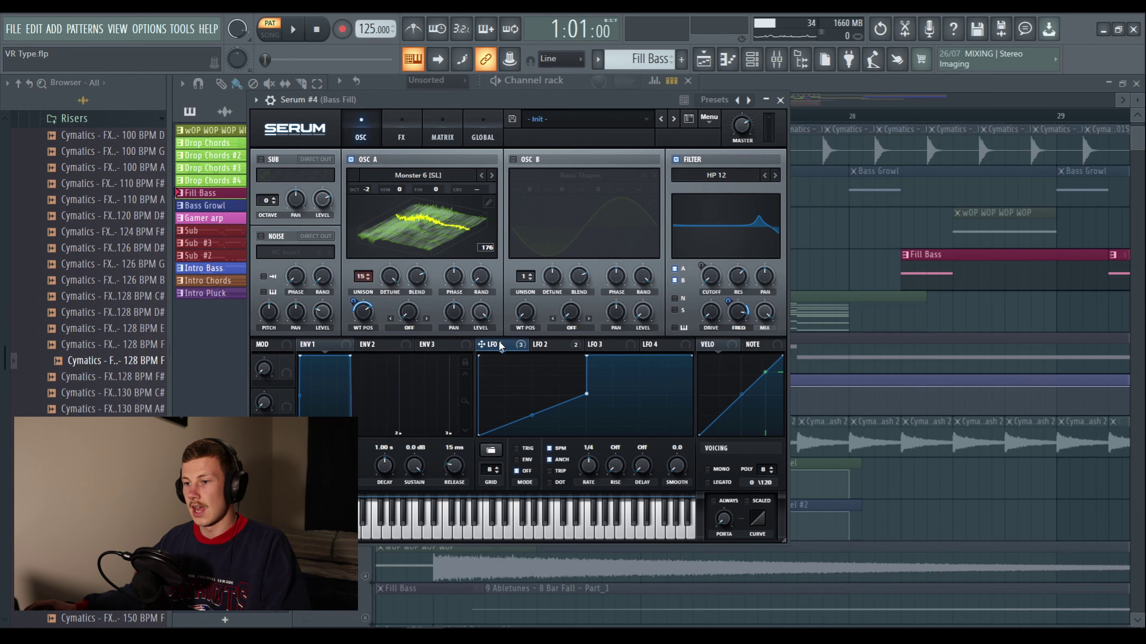
key("space")
key("space")
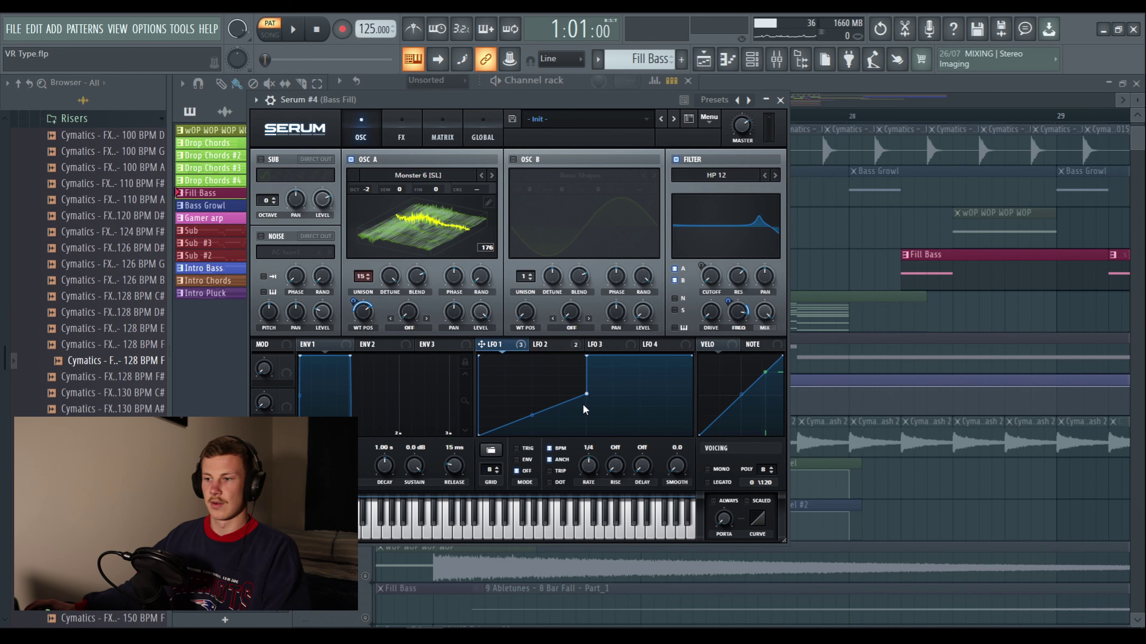
Step: Examine the Fill Bass's LFO and filter modulation assignments and its Serum effects
right_click(593, 345)
left_click(667, 354)
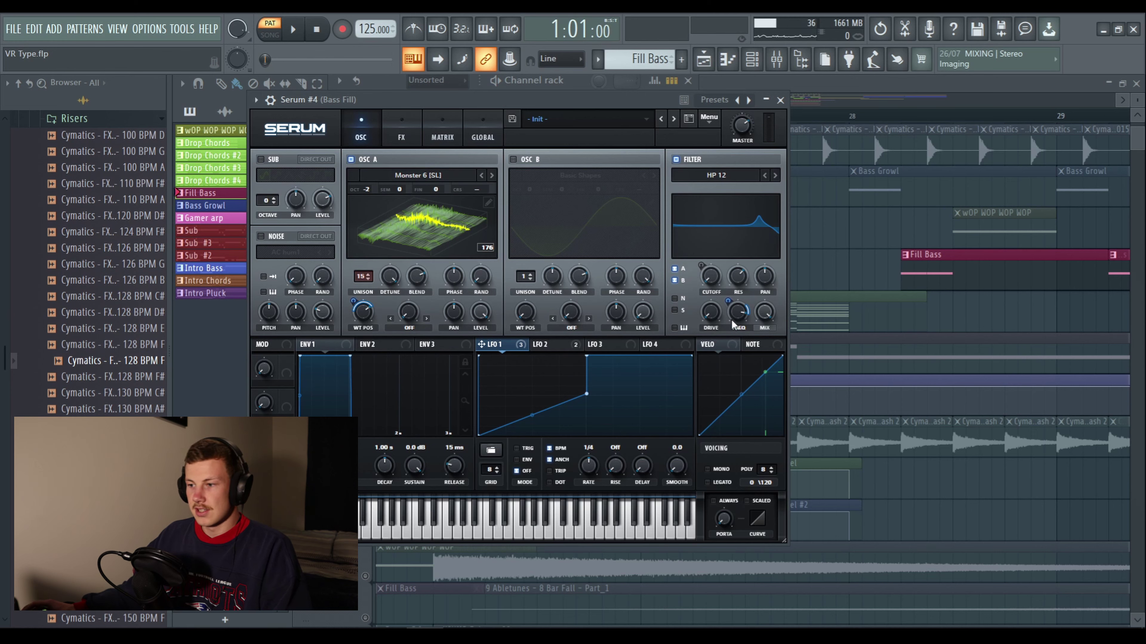
right_click(747, 324)
left_click(602, 345)
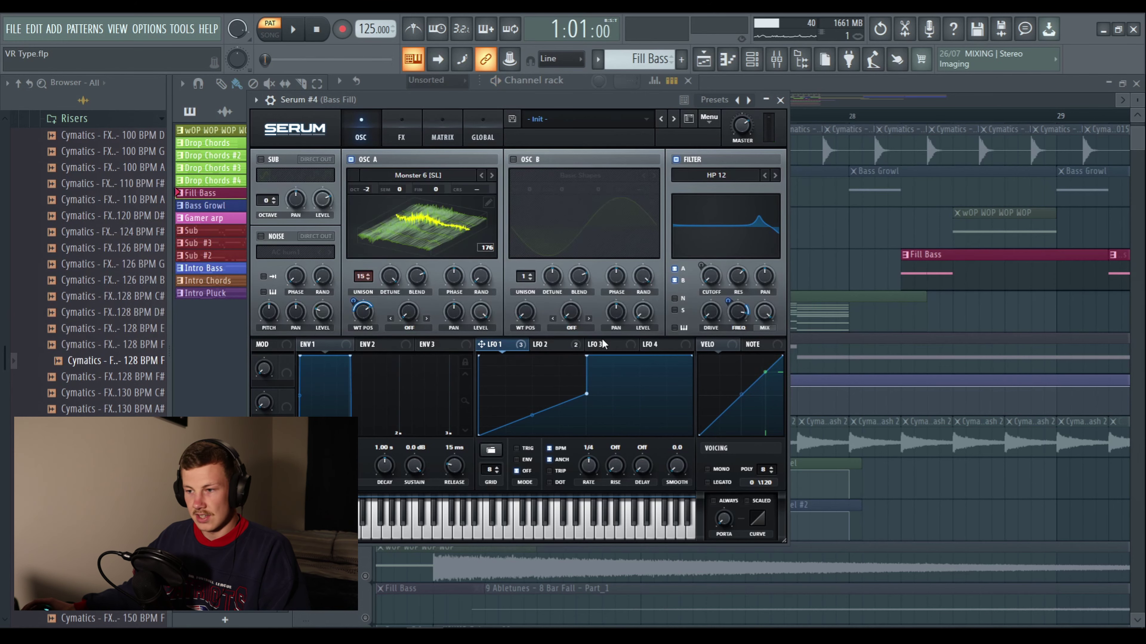
left_click(550, 344)
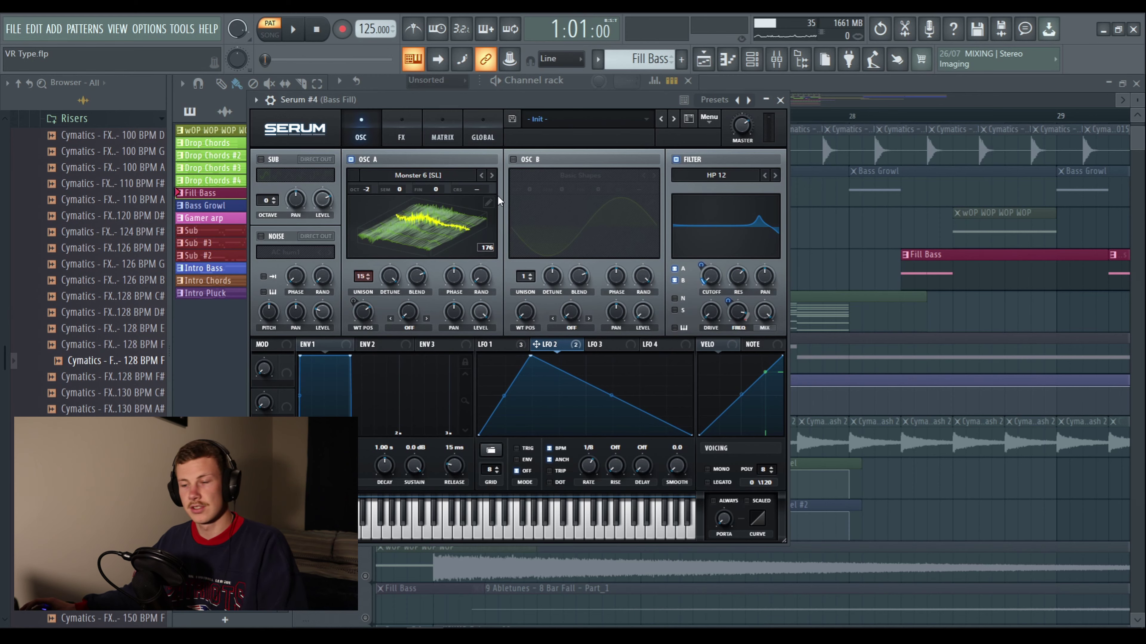
left_click(401, 138)
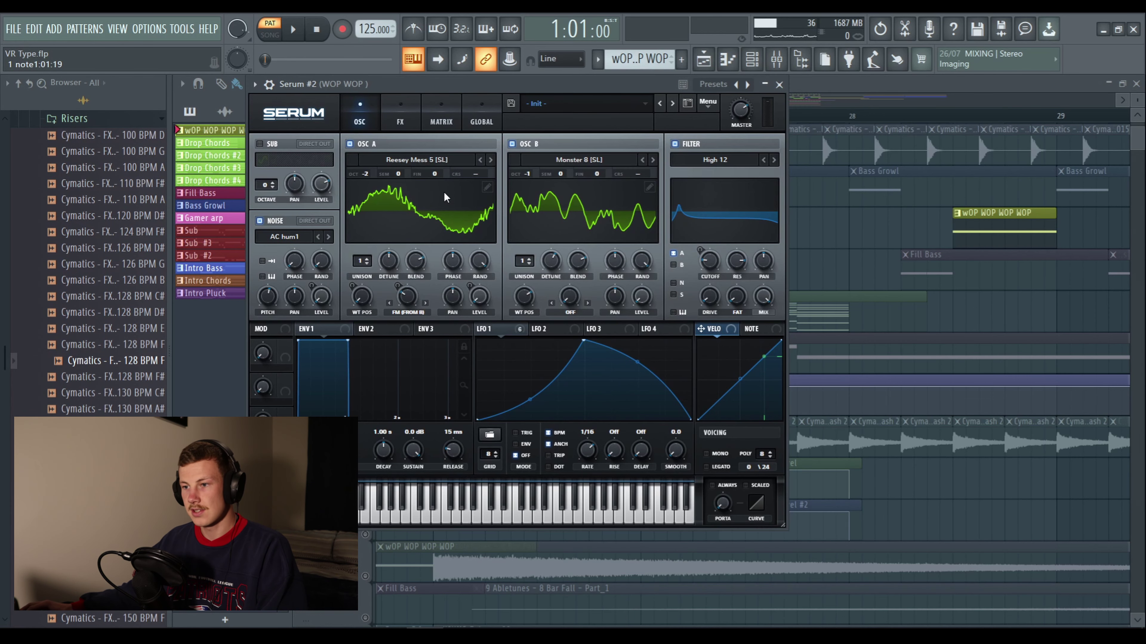
Step: Play the wOP WOP WOP WOP pattern while examining Serum #2's oscillator A wavetable in 3D and its LFO 1 modulation
left_click(444, 194)
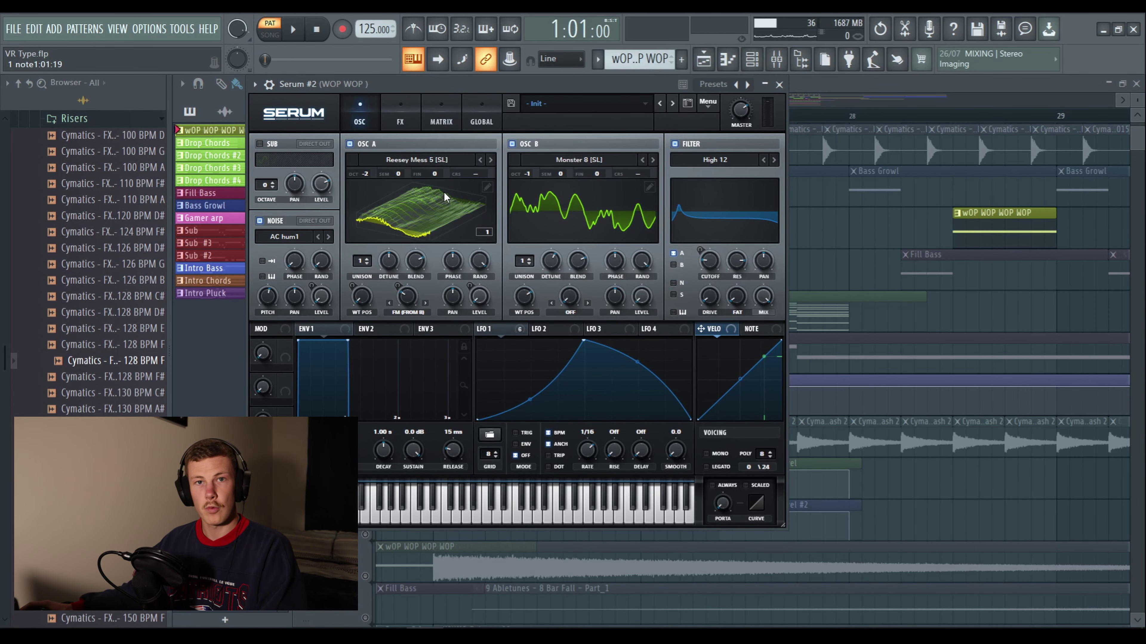
key("space")
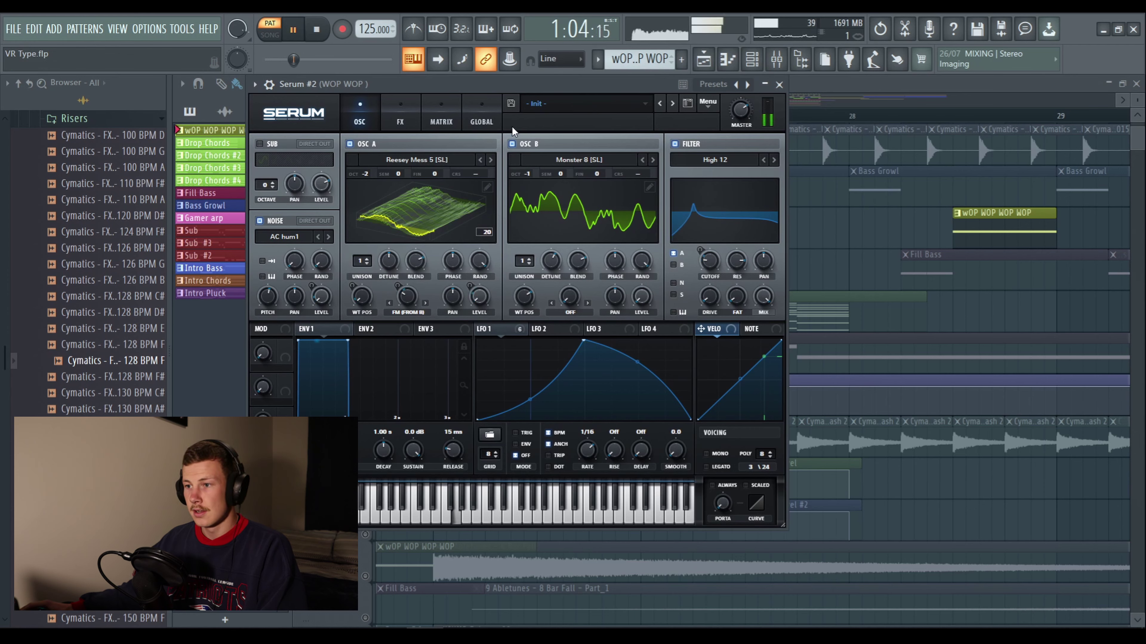
key("space")
key("space")
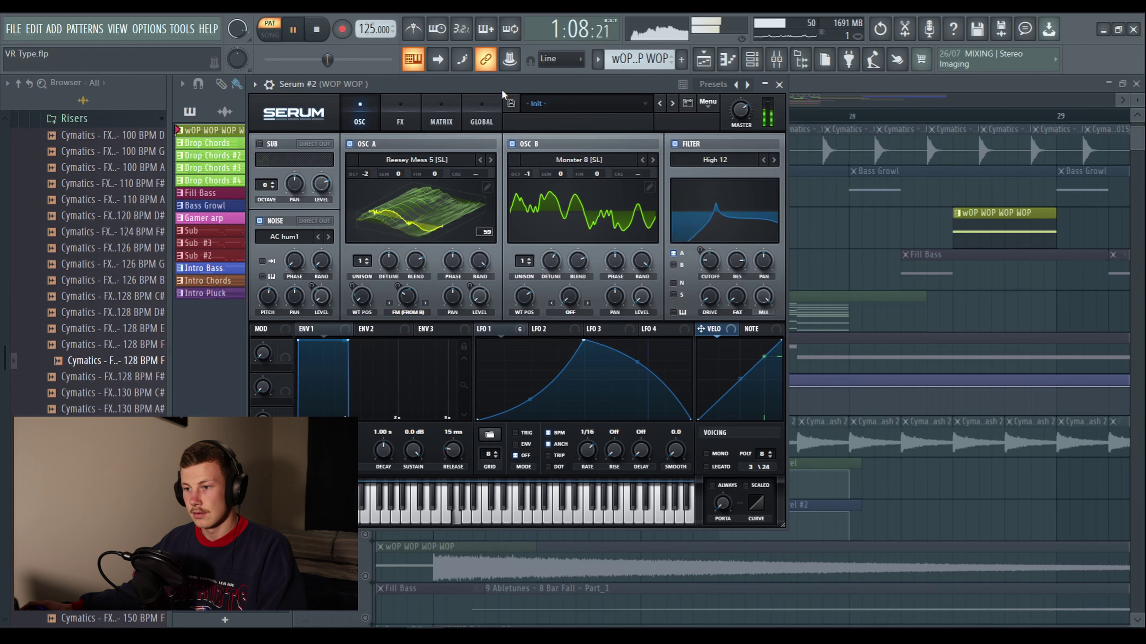
key("space")
left_click(510, 330)
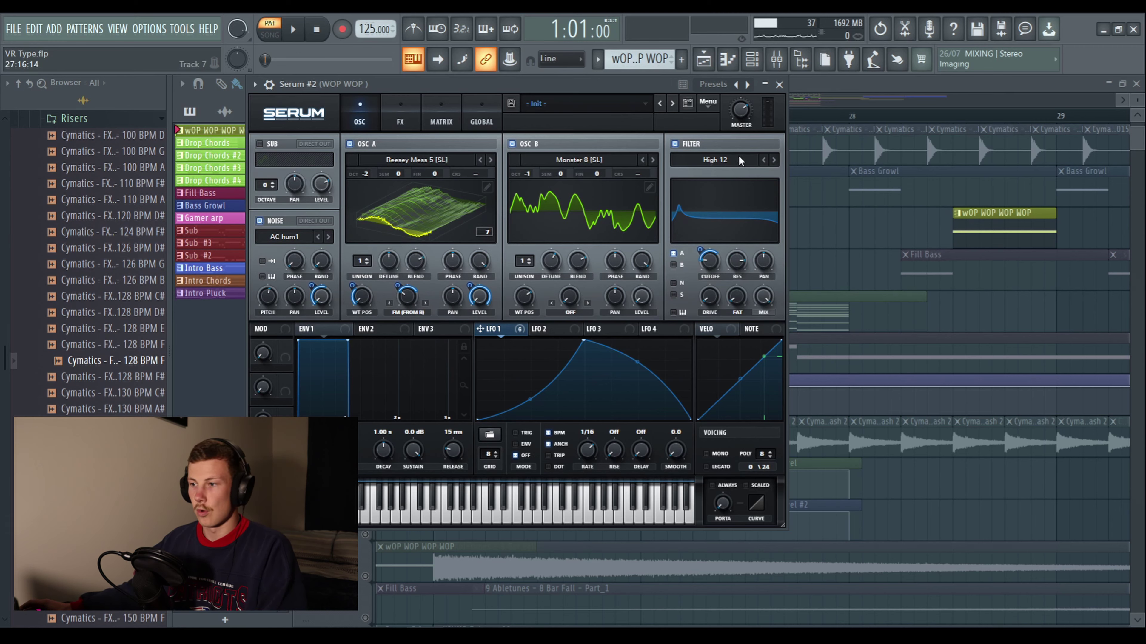
key("space")
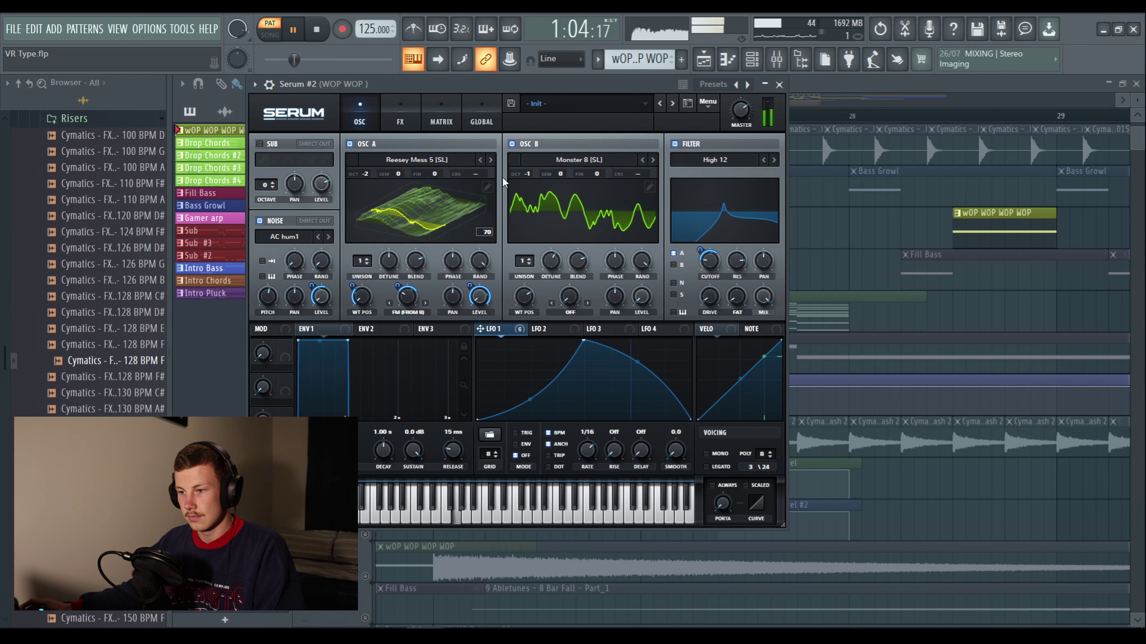
Step: Audition the wOP WOP WOP WOP's LFO 1 rate in Serum #2 and examine its effects, including Hyper/Dimension
left_click_drag(587, 450, 582, 466)
key("space")
key("space")
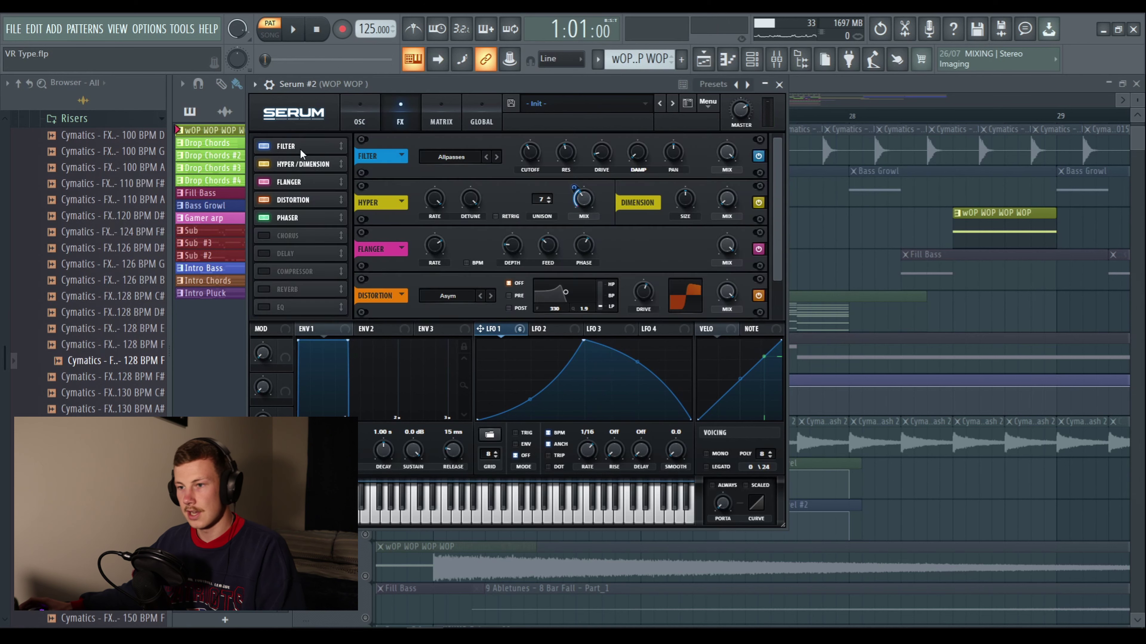
left_click(318, 165)
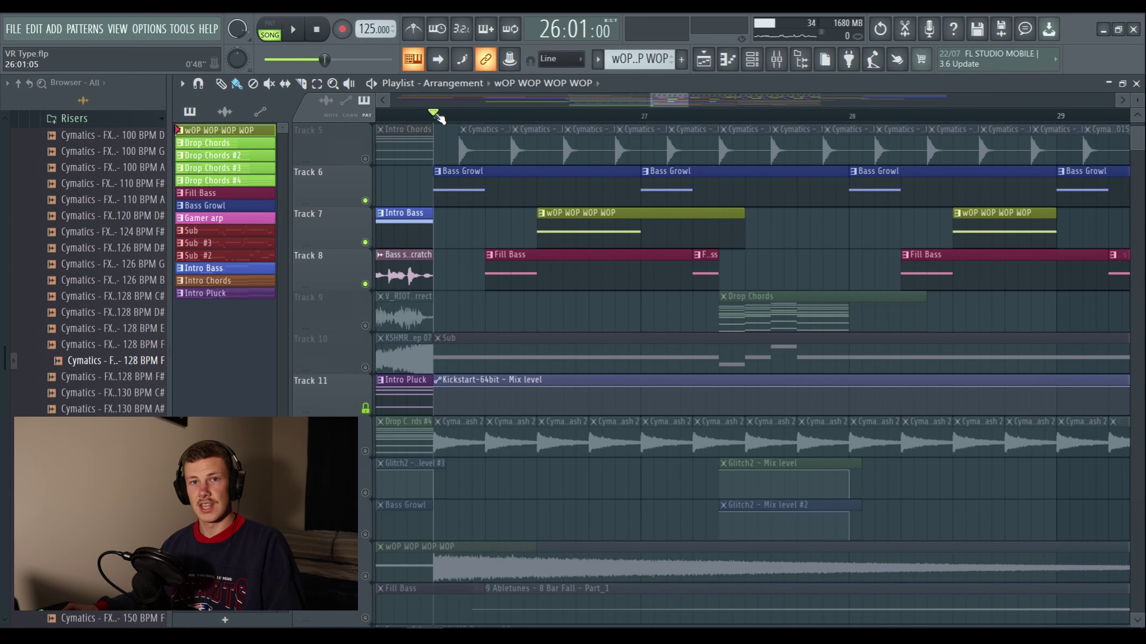
Step: Play the combined bass tracks from bar 26 and examine the Drop Chords notes in the Audentity soundbank's piano roll
key("space")
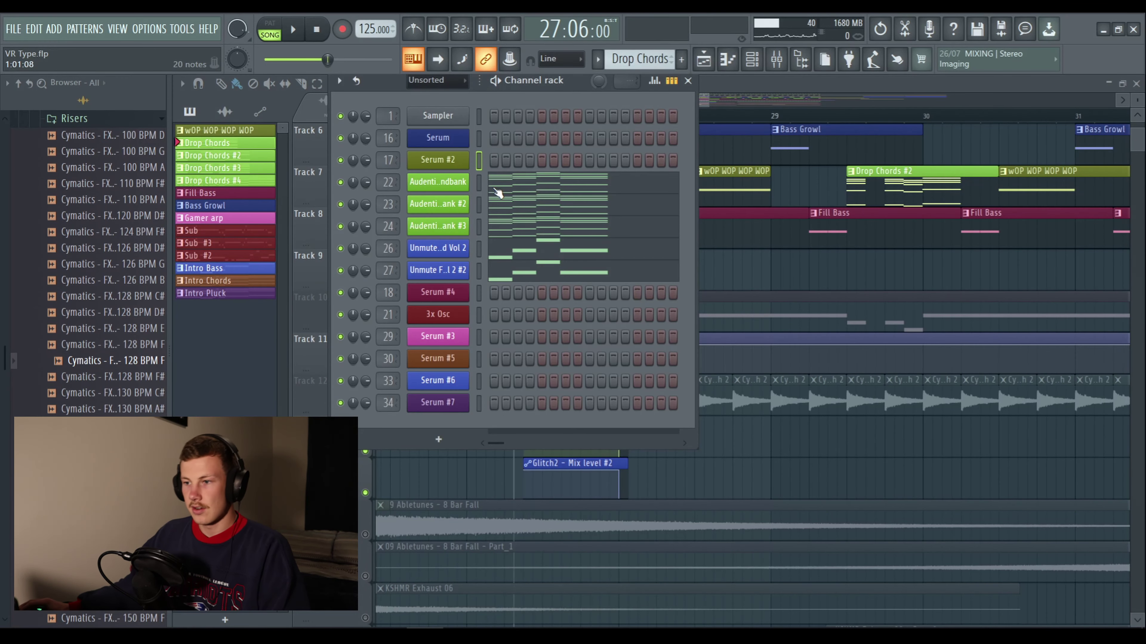
left_click(498, 185)
scroll(370, 218, "down", 5)
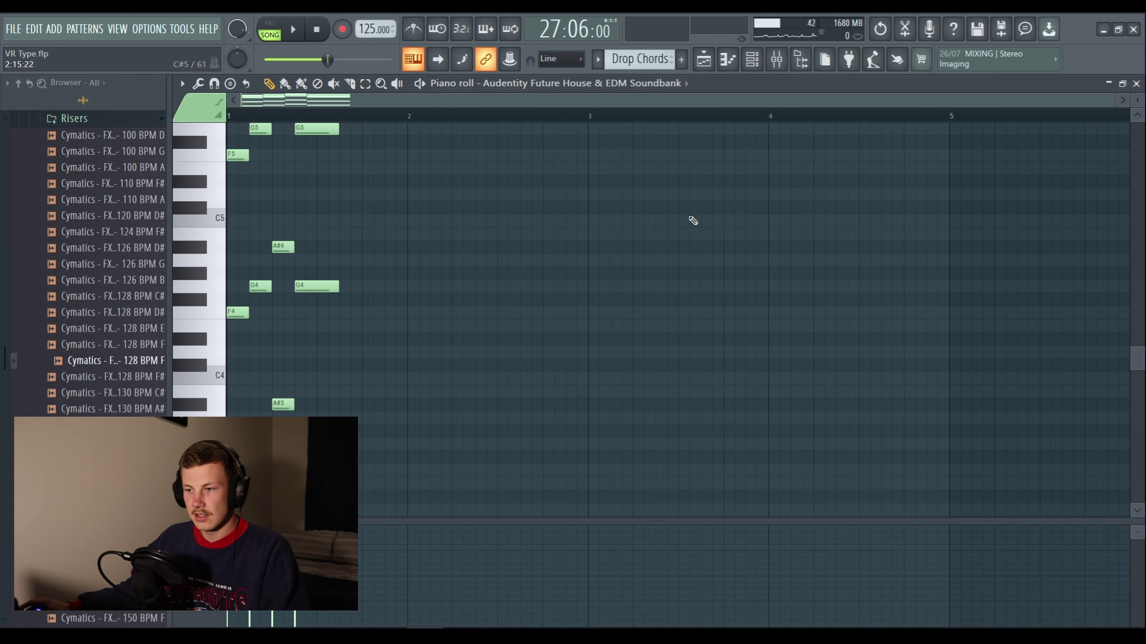
left_click(761, 60)
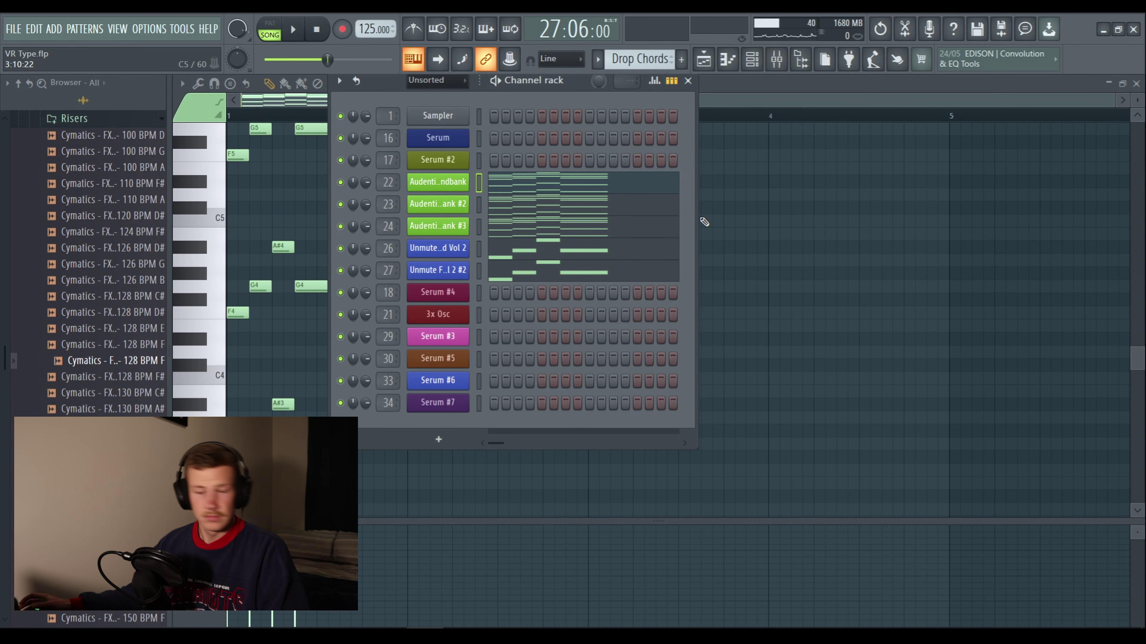
Step: Audition the two Unmute layers of the Drop Chords pattern with the other channels muted
key("space")
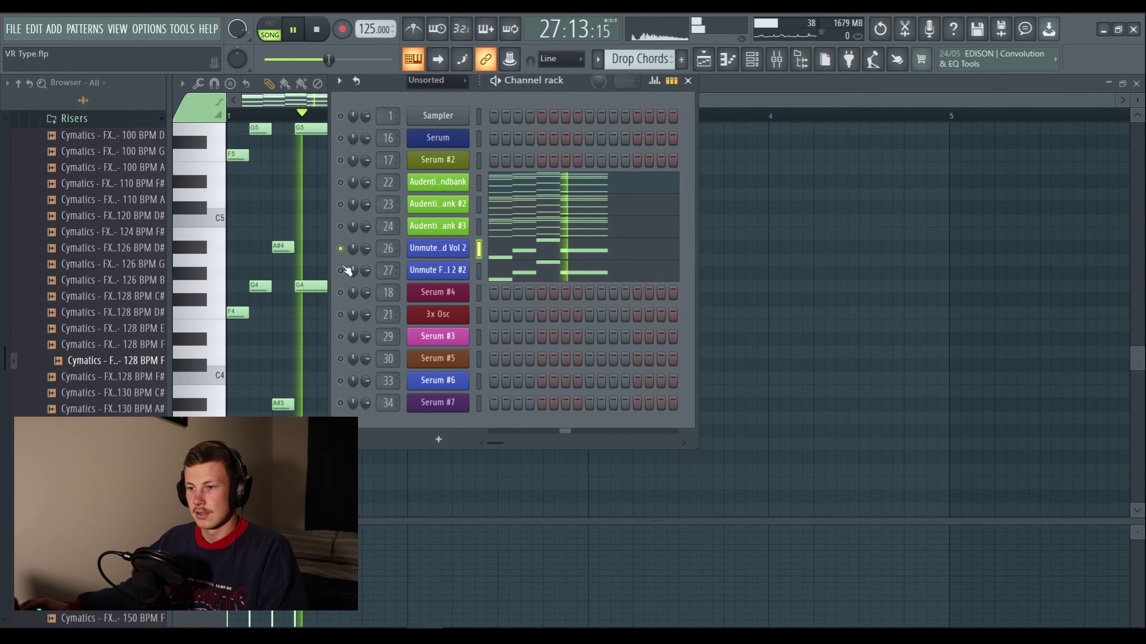
key("space")
key("space")
key("space")
Step: Solo and play the Drop Chords' Audentity layers one at a time, from #3 through #2 to the first
right_click(342, 226)
key("space")
key("space")
right_click(341, 204)
key("space")
key("space")
right_click(341, 182)
key("space")
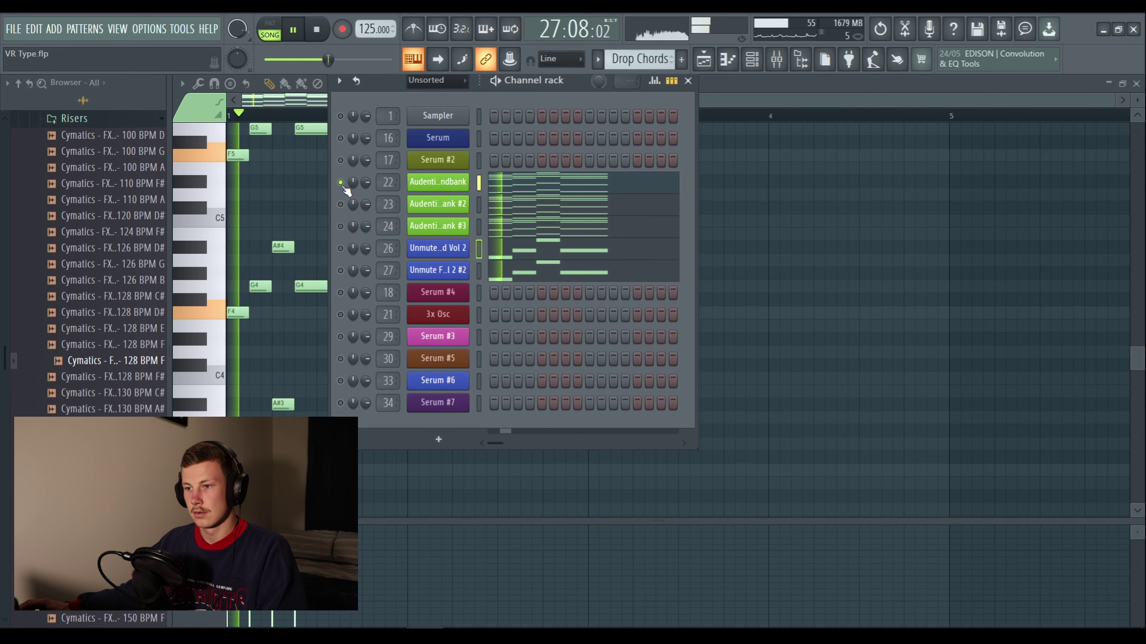
key("space")
Step: Return to the playlist and play the Drop Chords with their Glitch2 mix level automation, continuing with the section from bar 29
key("F5")
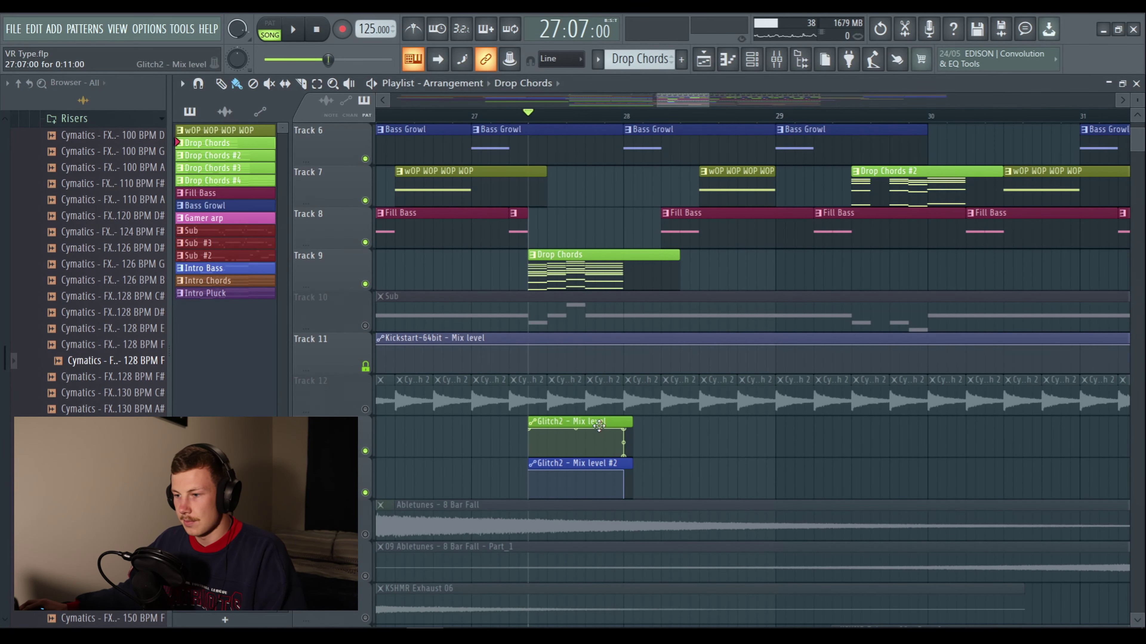
key("space")
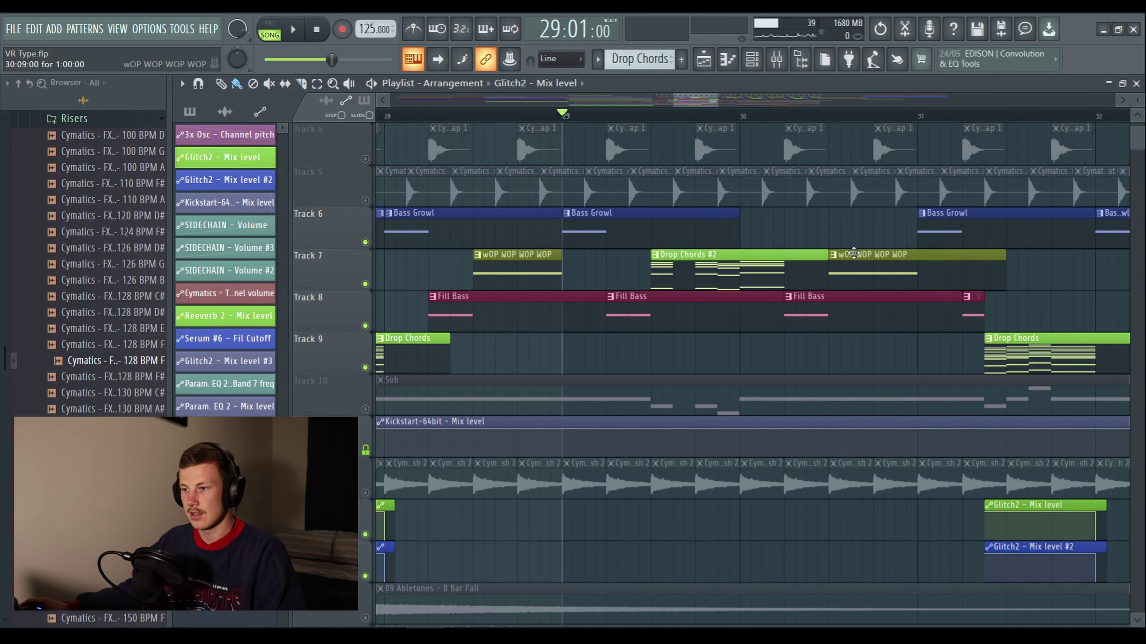
key("space")
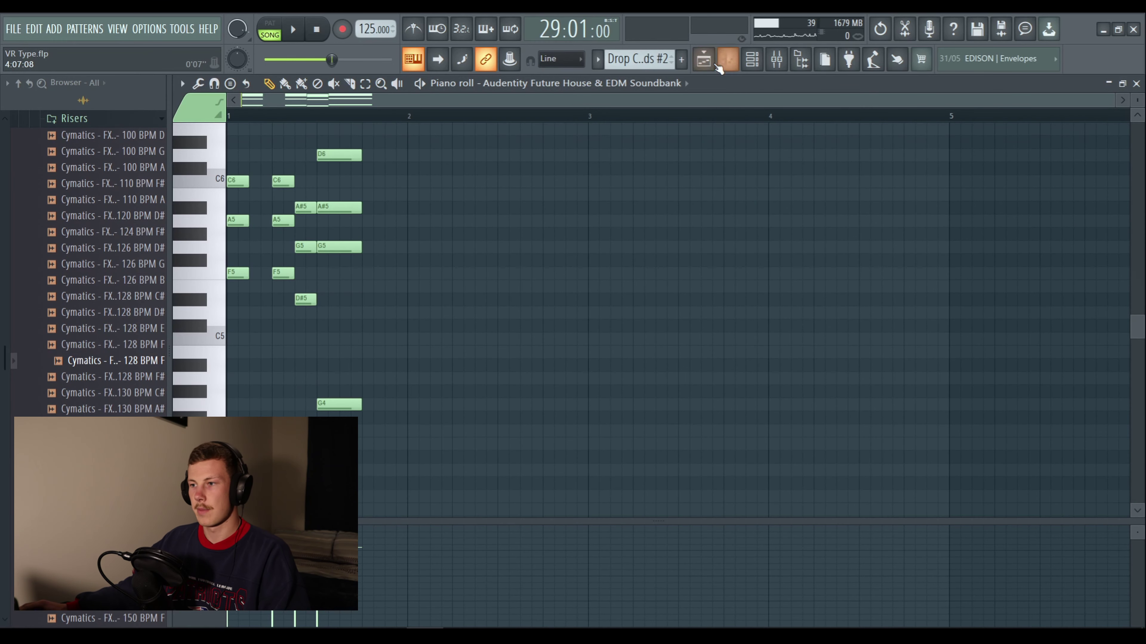
Step: Go back from the Drop Chords #2 notes to the playlist and play the section from bar 32
left_click(709, 62)
scroll(651, 118, "down", 1)
left_click_drag(699, 101, 722, 98)
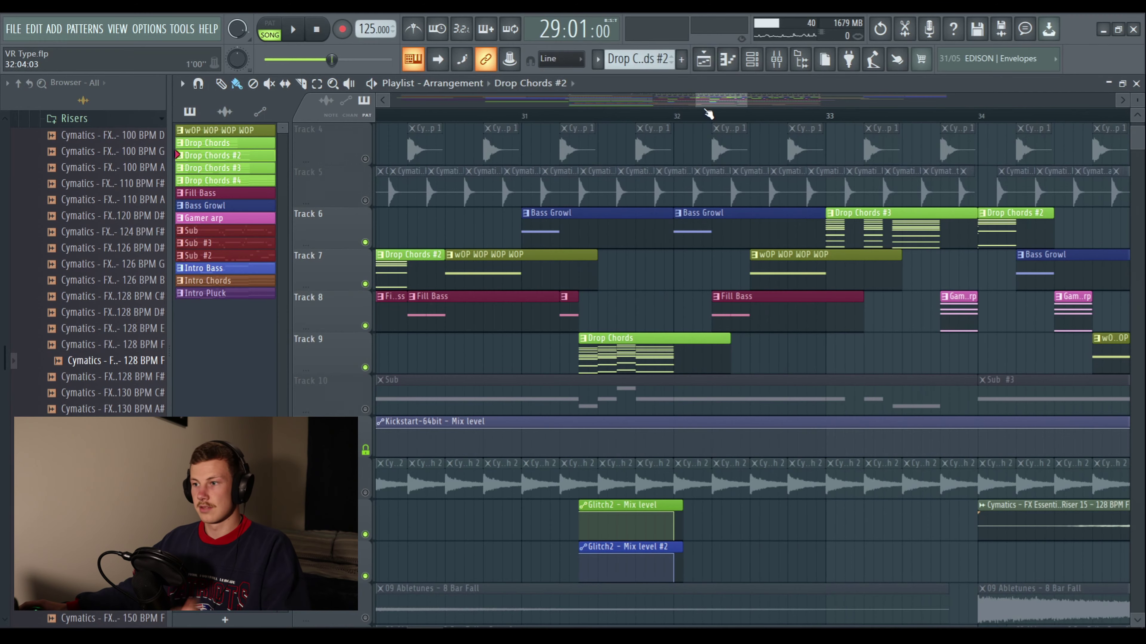
scroll(710, 103, "down", 3)
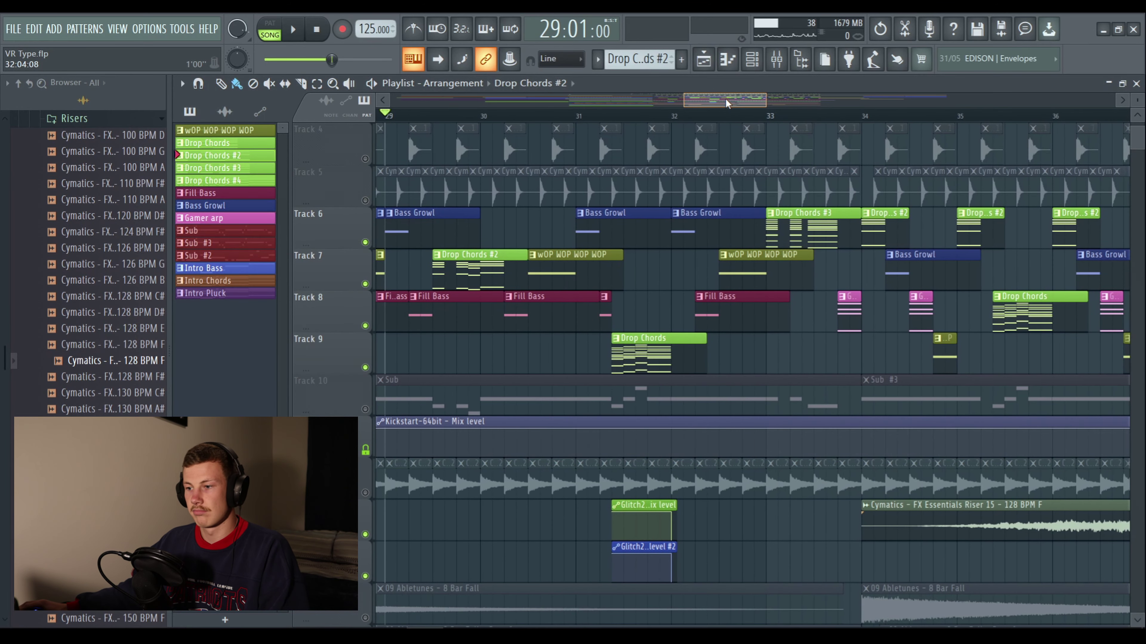
left_click_drag(726, 115, 511, 126)
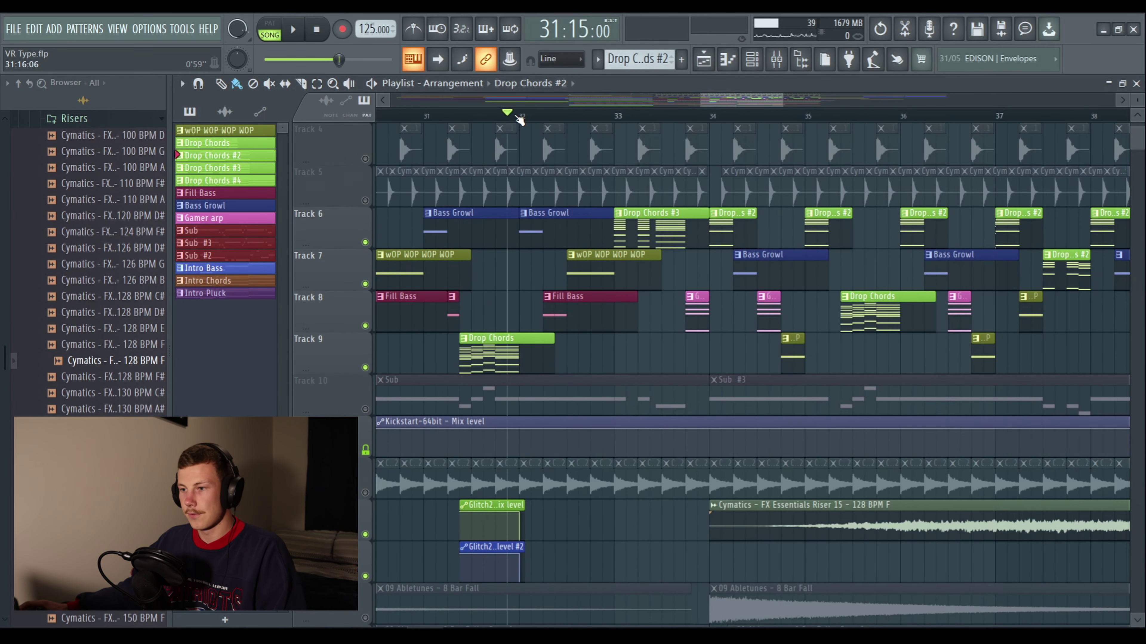
scroll(520, 119, "up", 2)
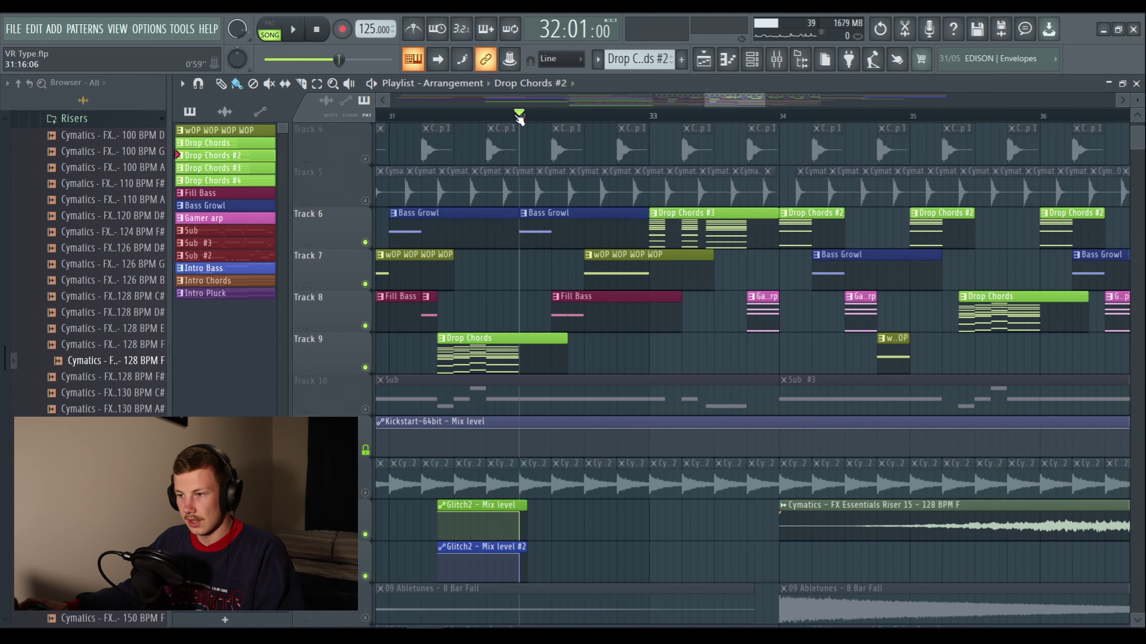
scroll(519, 118, "up", 2)
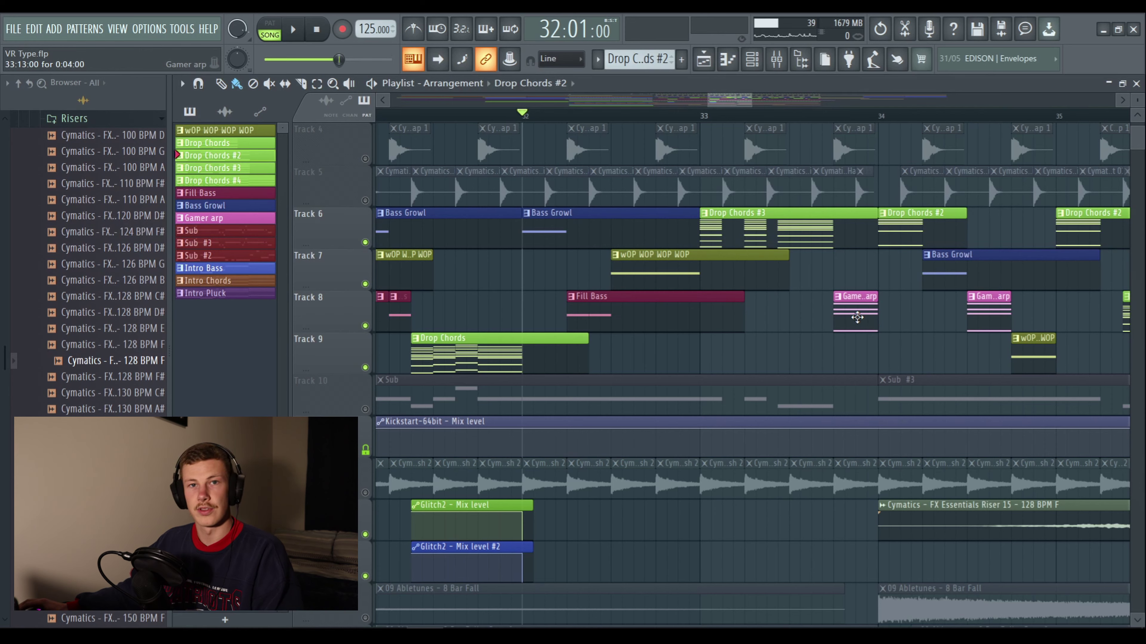
key("space")
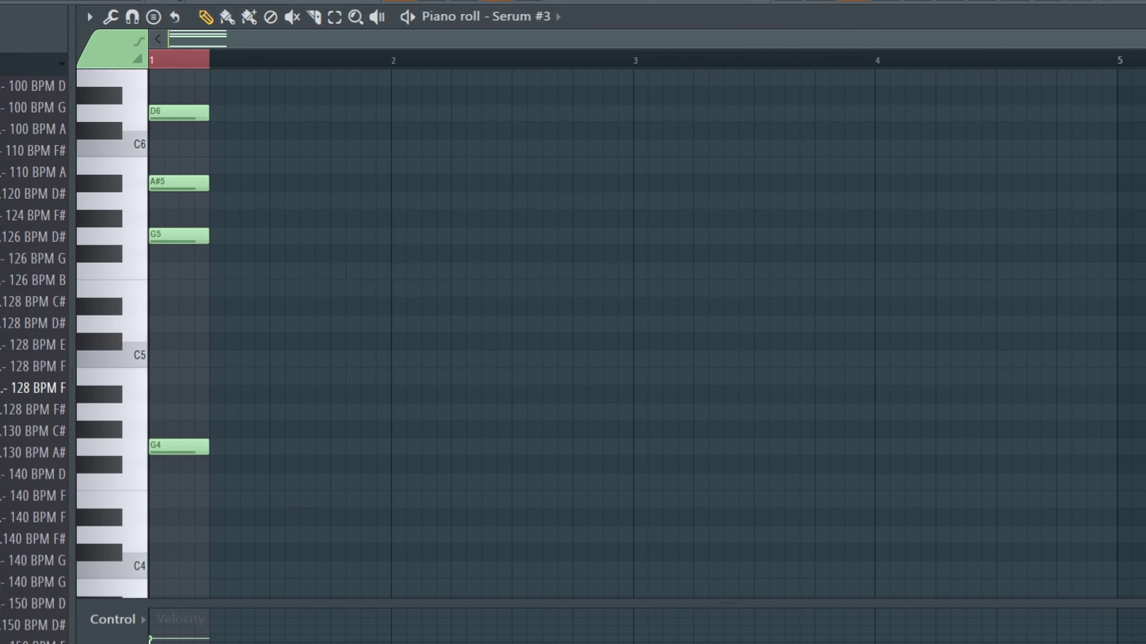
Step: Open Serum #3 for the Gamer arp, examine its oscillators and upward arpeggiator settings, and play the pattern
left_click(854, 0)
left_click(433, 356)
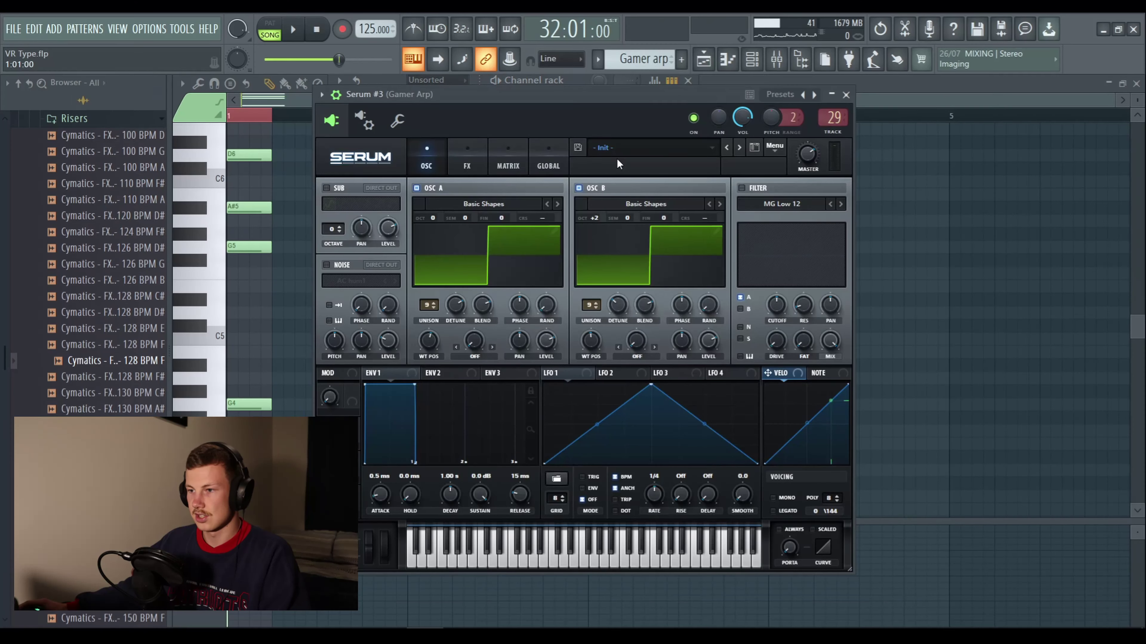
left_click(385, 116)
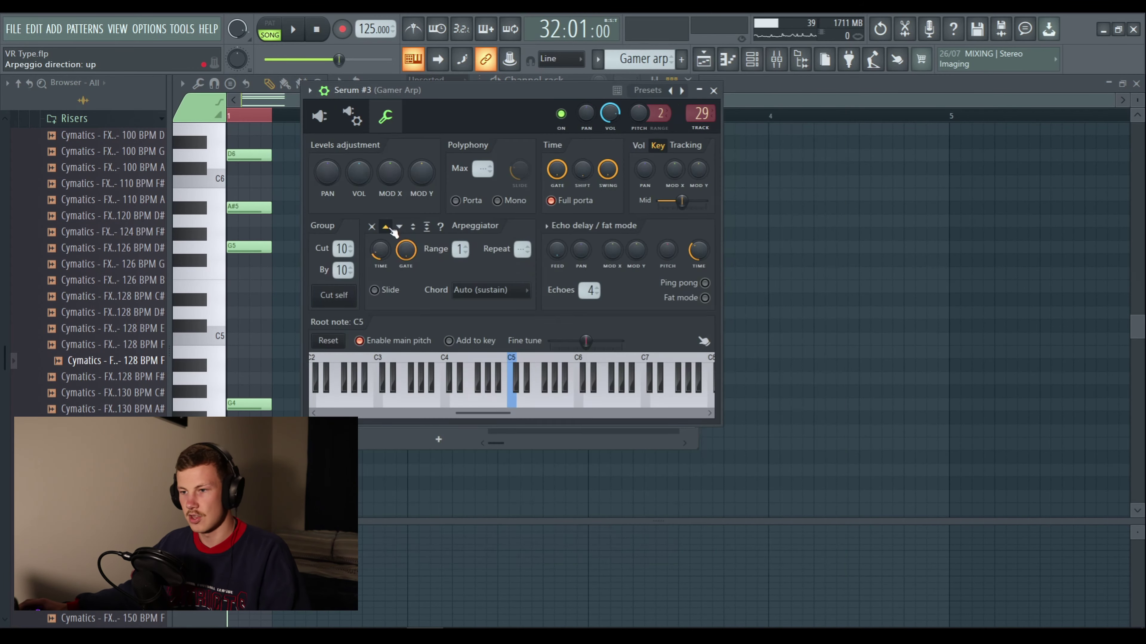
left_click(713, 91)
key("space")
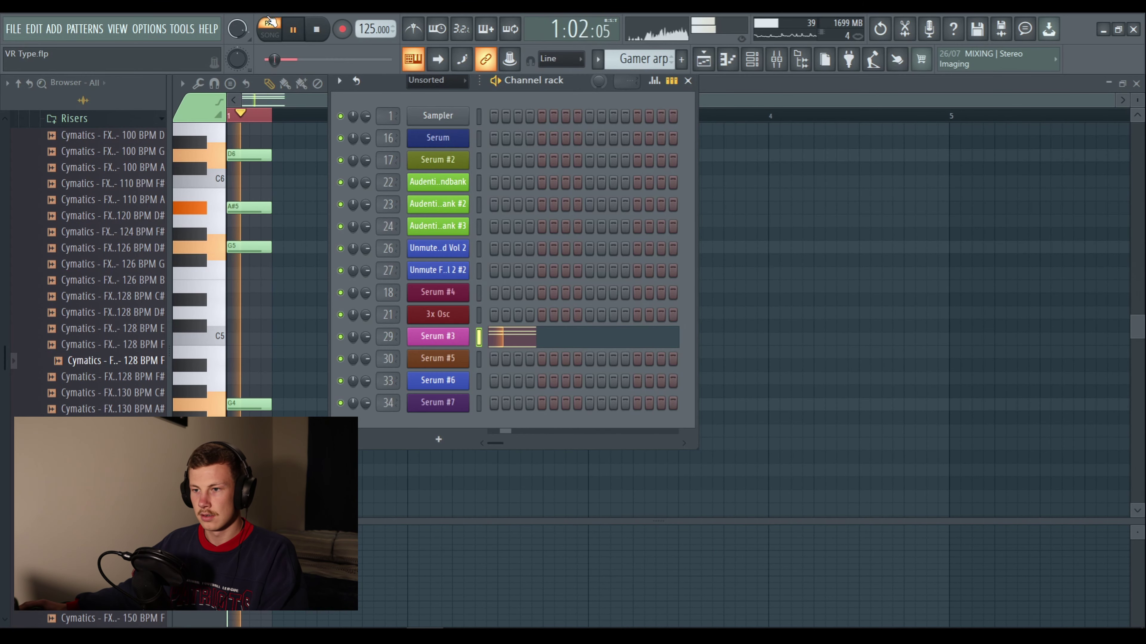
key("space")
Step: Return to the playlist and unmute Tracks 7 to 10 alongside Track 6 for the second half of the drop
key("F5")
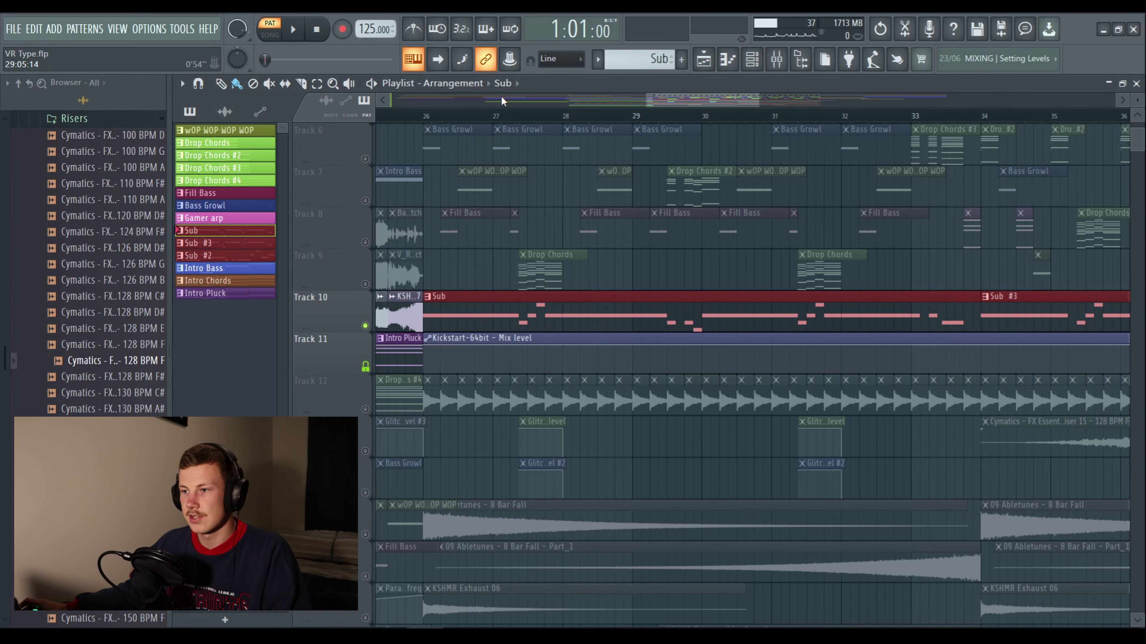
scroll(506, 116, "up", 1)
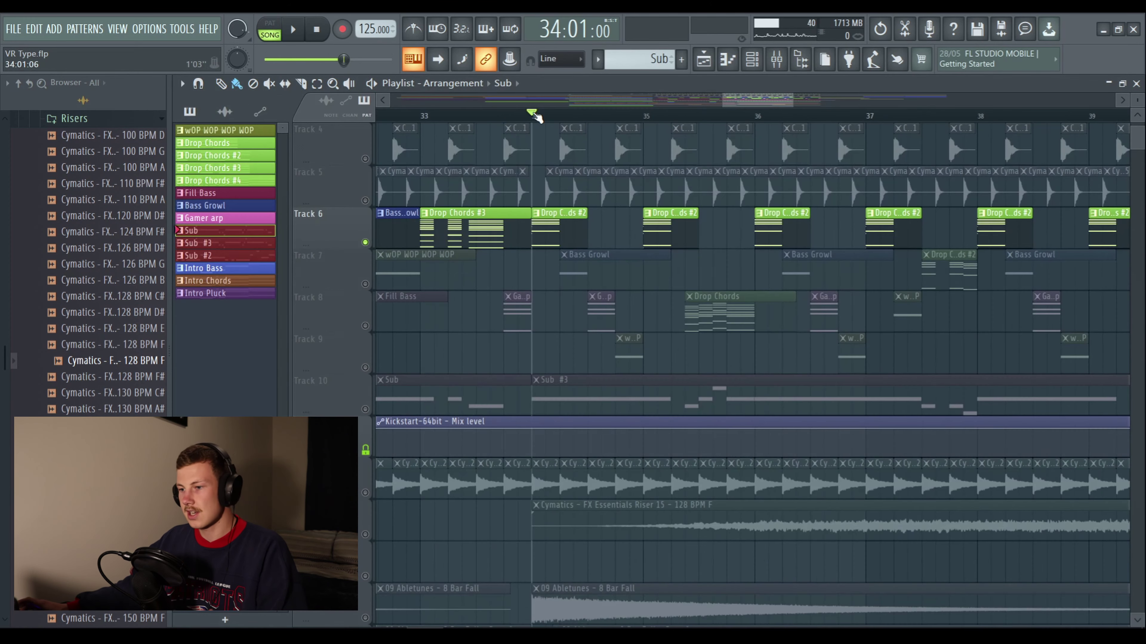
scroll(534, 115, "up", 1)
left_click_drag(365, 284, 366, 367)
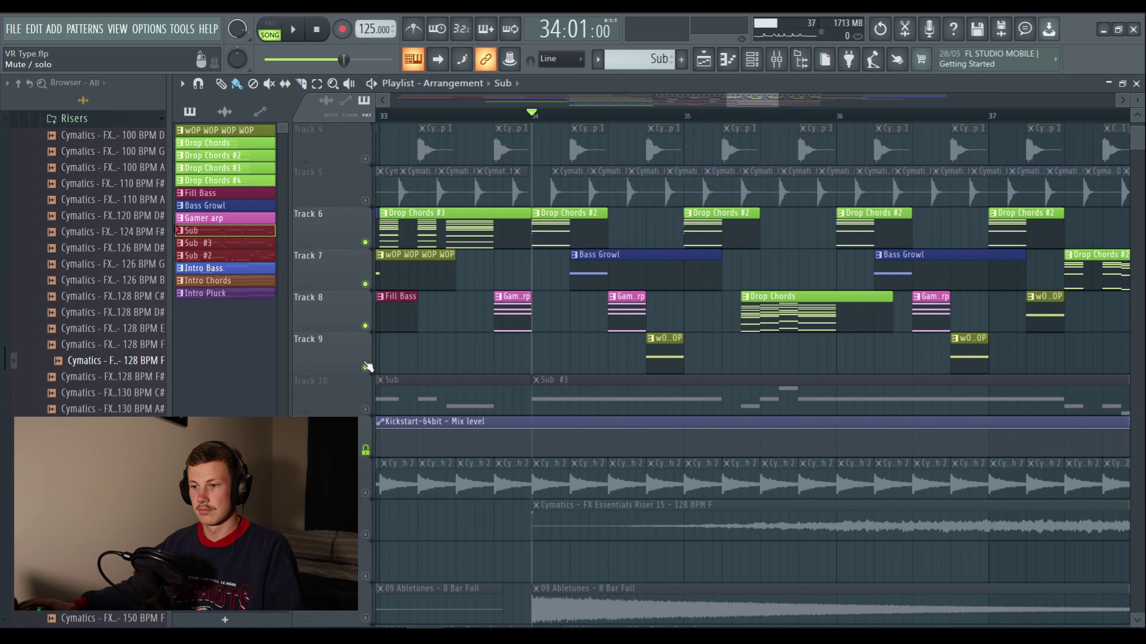
left_click(366, 409)
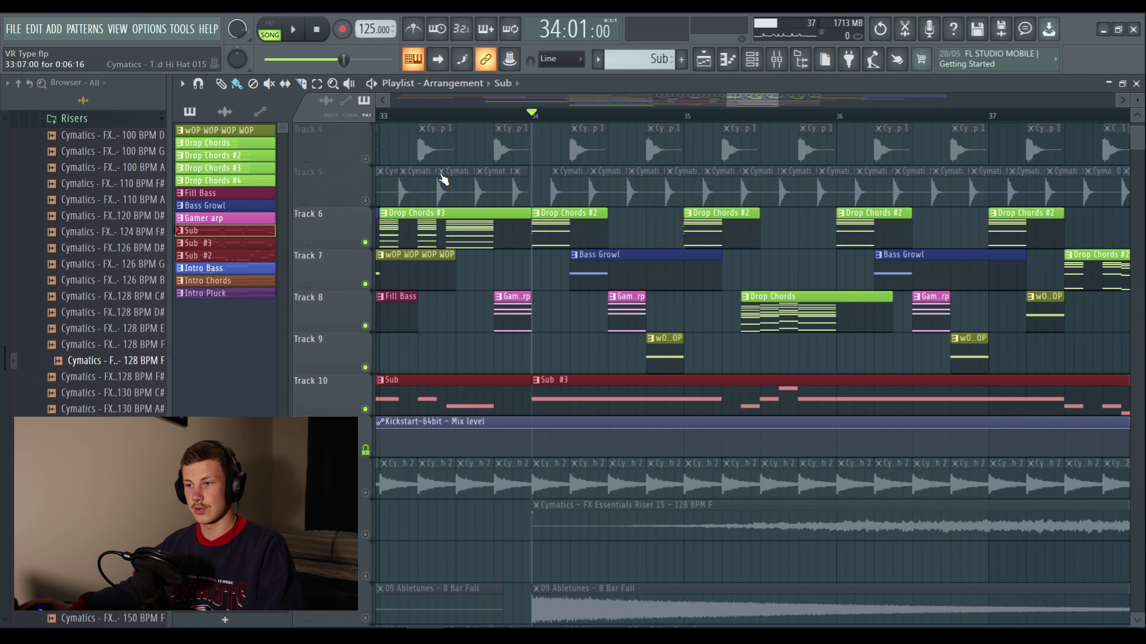
Step: Play the second half of the drop from bar 34, following the chords, basses, arp and sub through the arrangement
scroll(531, 118, "down", 2)
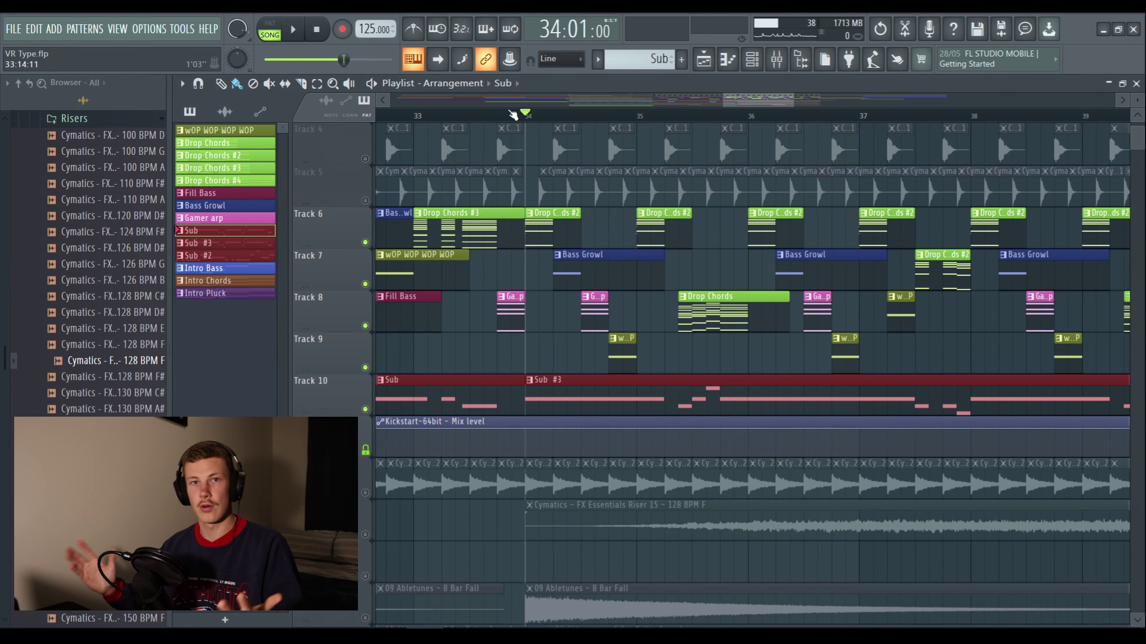
key("space")
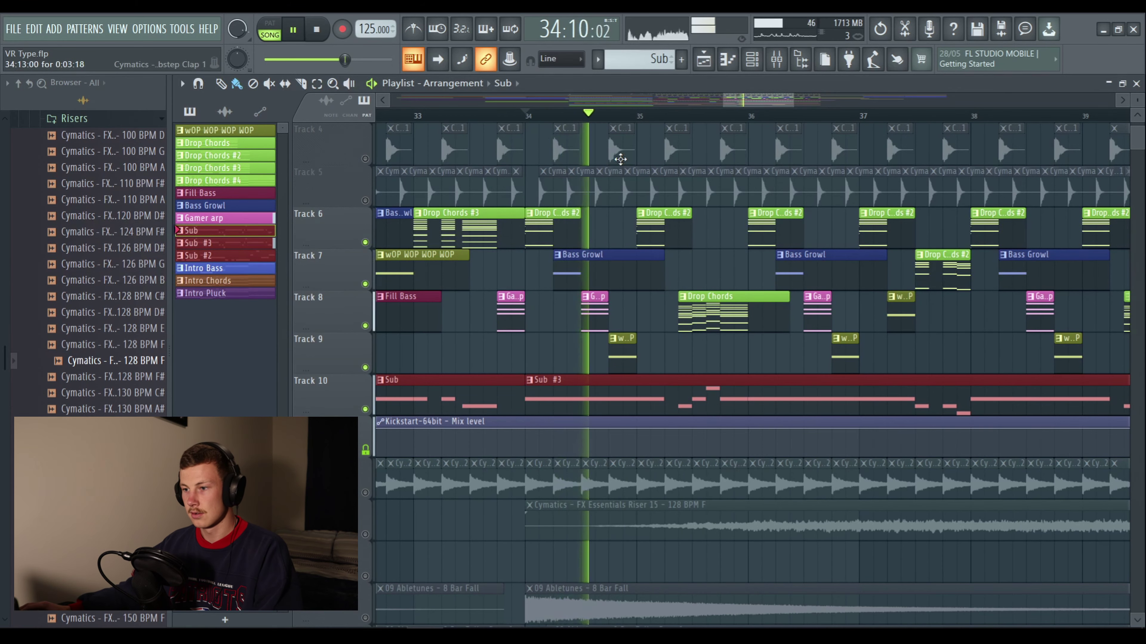
left_click_drag(749, 98, 771, 100)
scroll(796, 113, "down", 1)
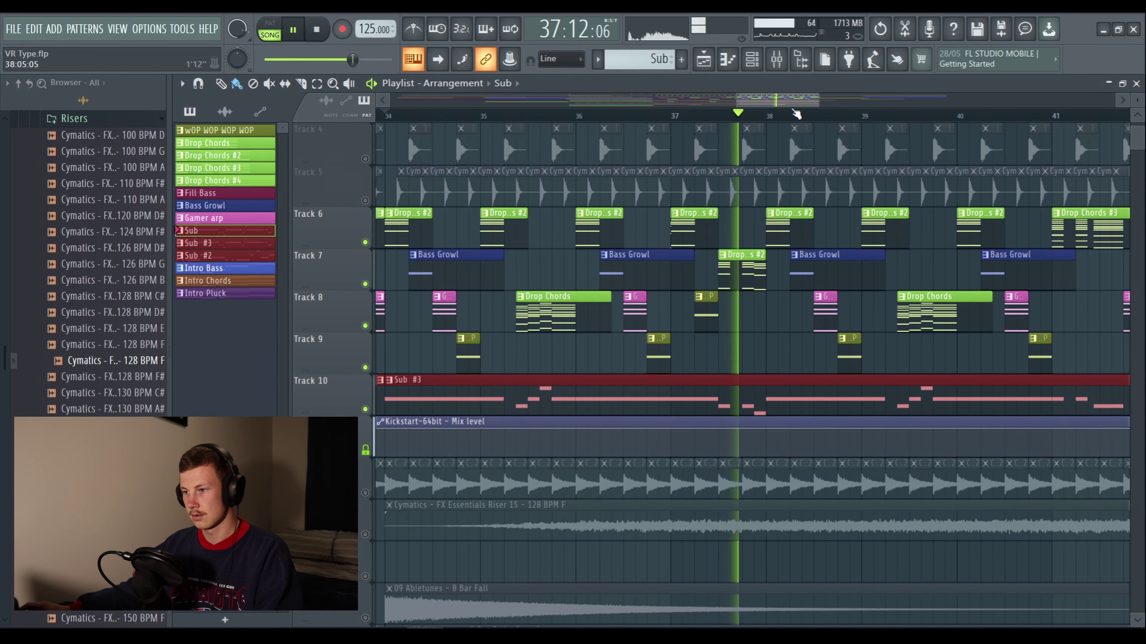
scroll(800, 110, "down", 1)
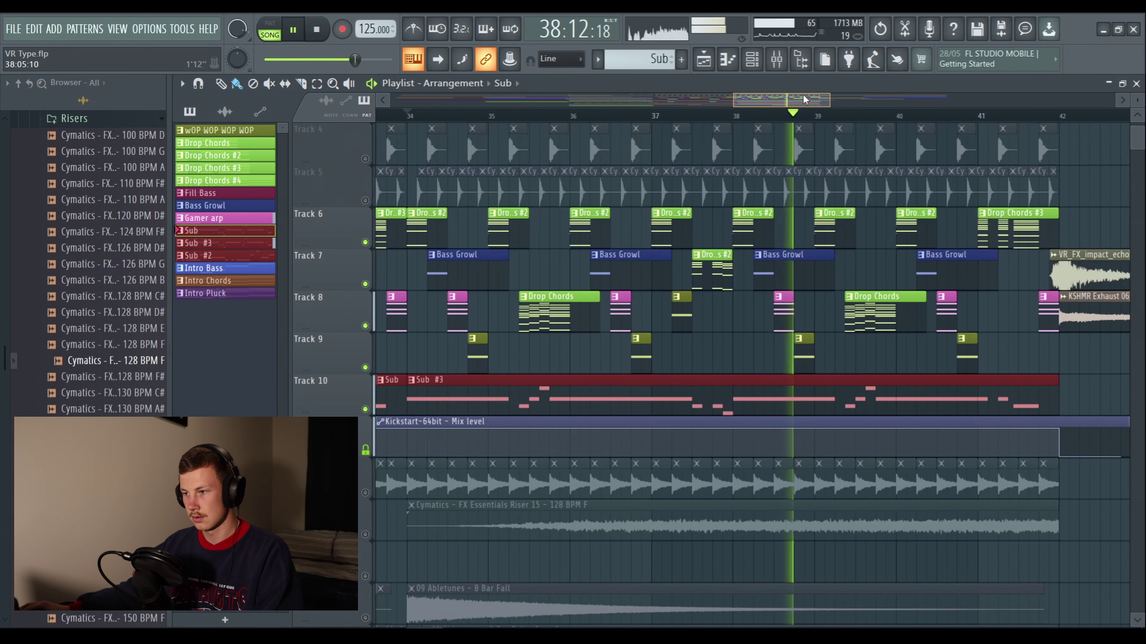
left_click_drag(805, 99, 806, 99)
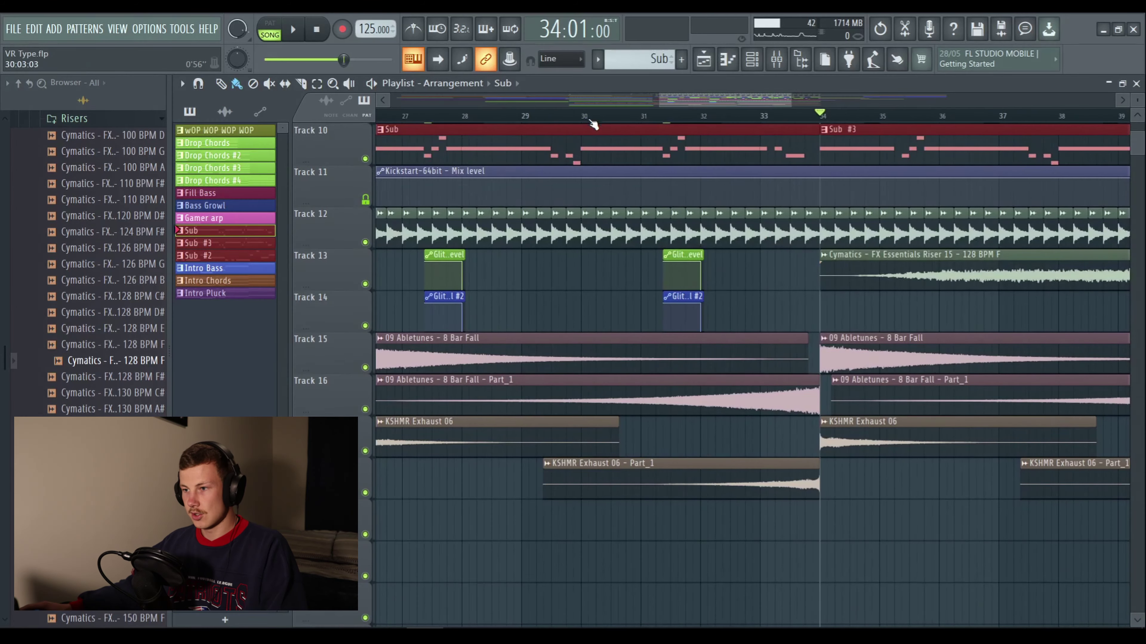
Step: Solo Track 15 and unmute the three tracks below it to isolate the Abletunes fall and KSHMR Exhaust effects
scroll(591, 122, "down", 3)
right_click(365, 368)
left_click(366, 409)
left_click(365, 451)
left_click(366, 492)
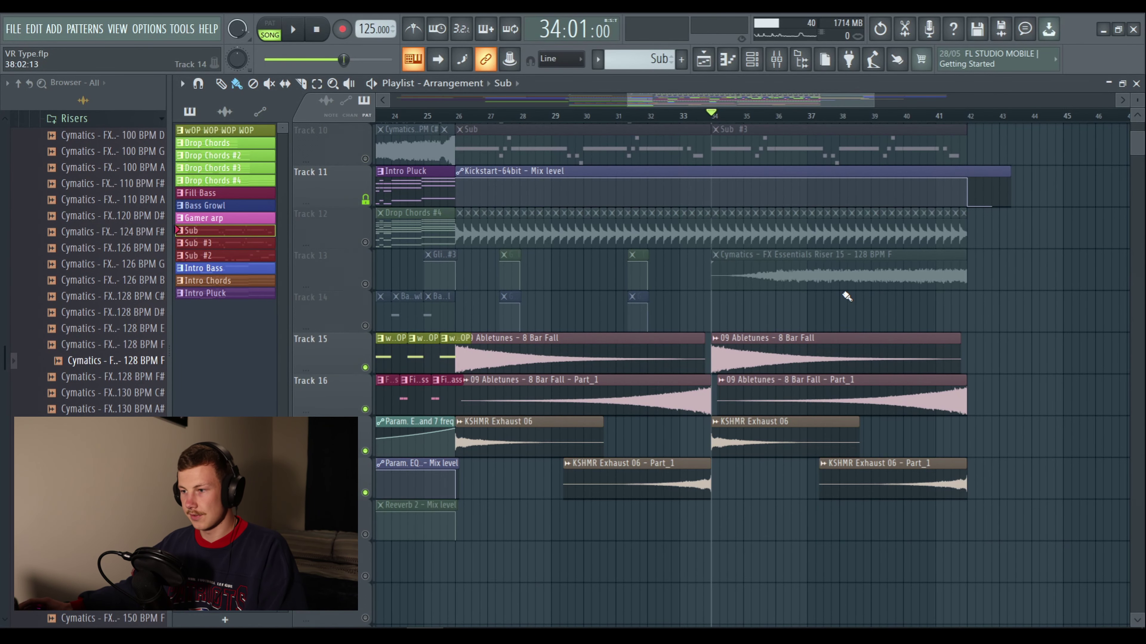
Step: Audition the fall, exhaust and riser effects at several points between bars 26 and 41
left_click(464, 118)
left_click(523, 116)
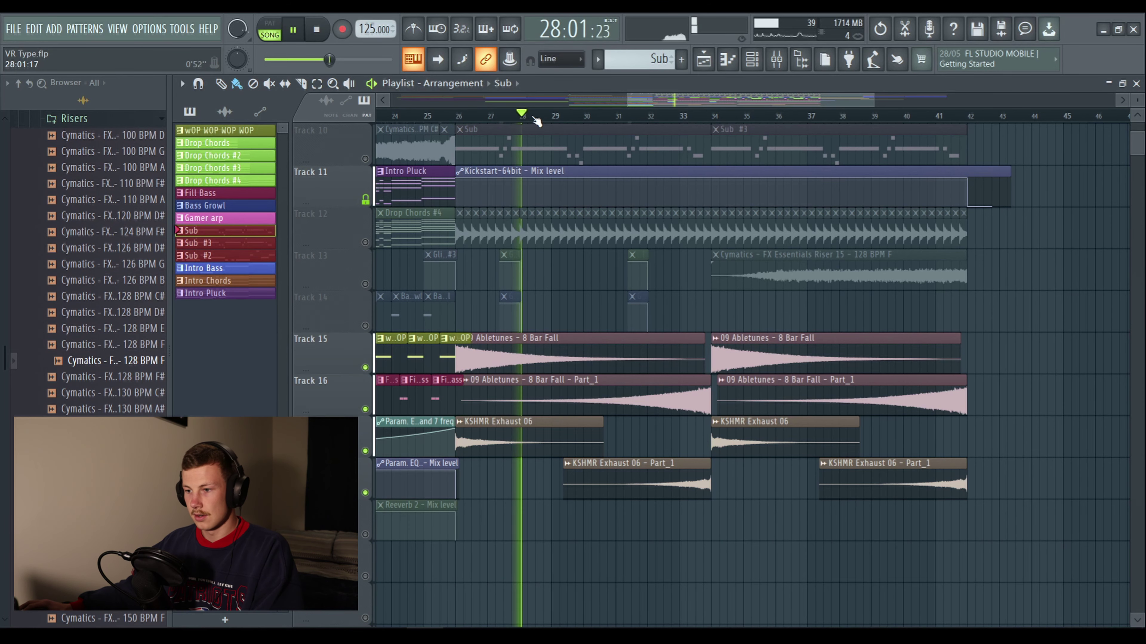
left_click(626, 116)
left_click(672, 117)
left_click(856, 116)
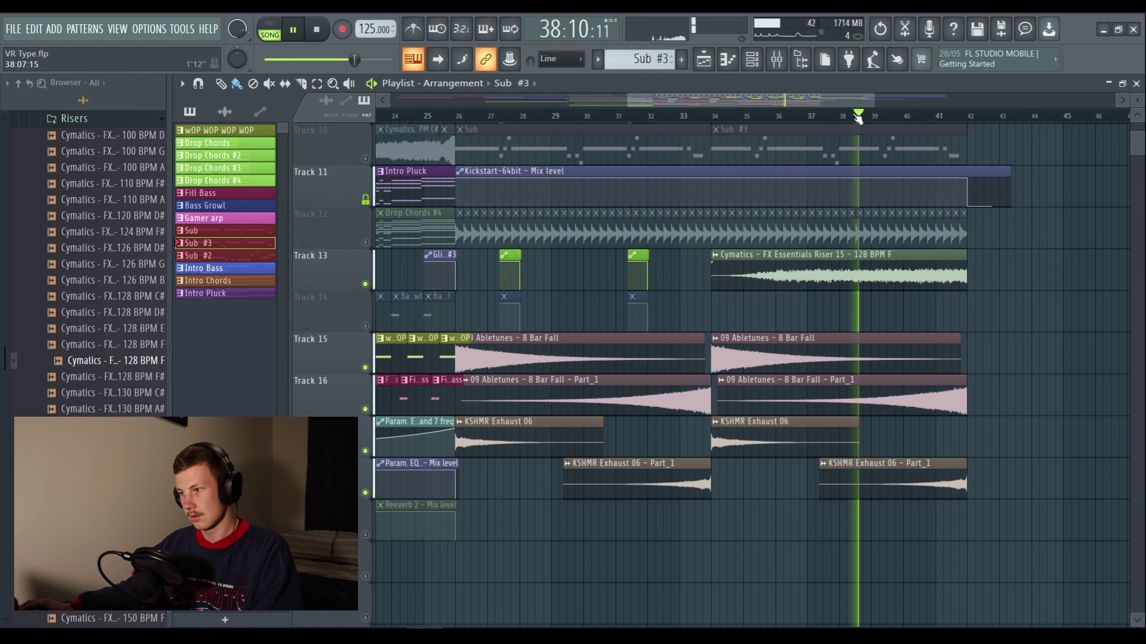
left_click(911, 117)
left_click(939, 116)
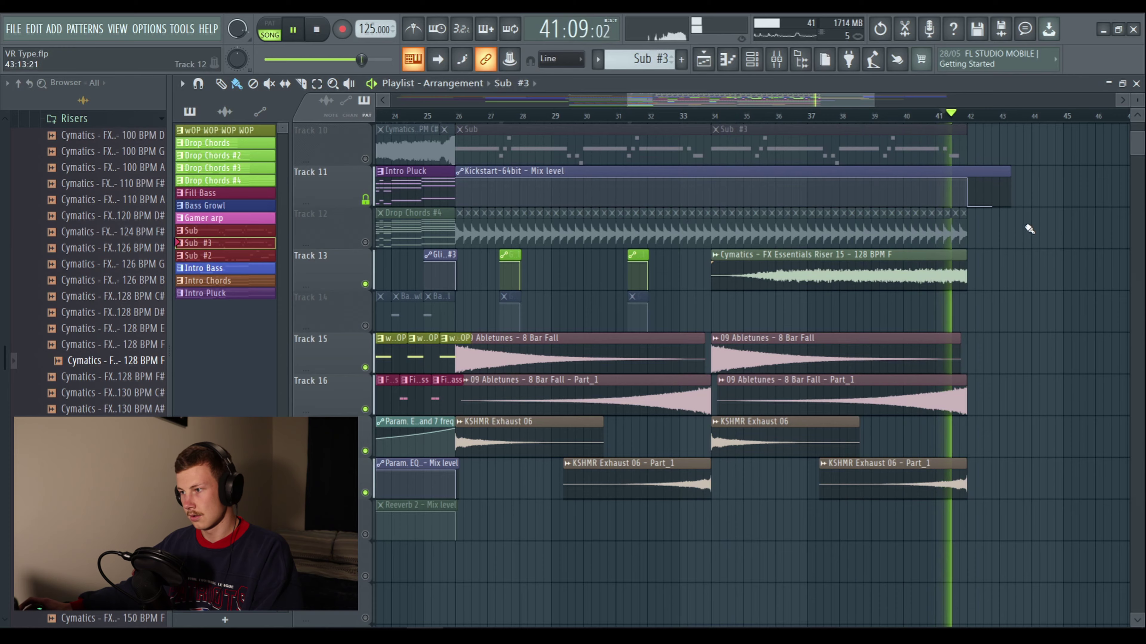